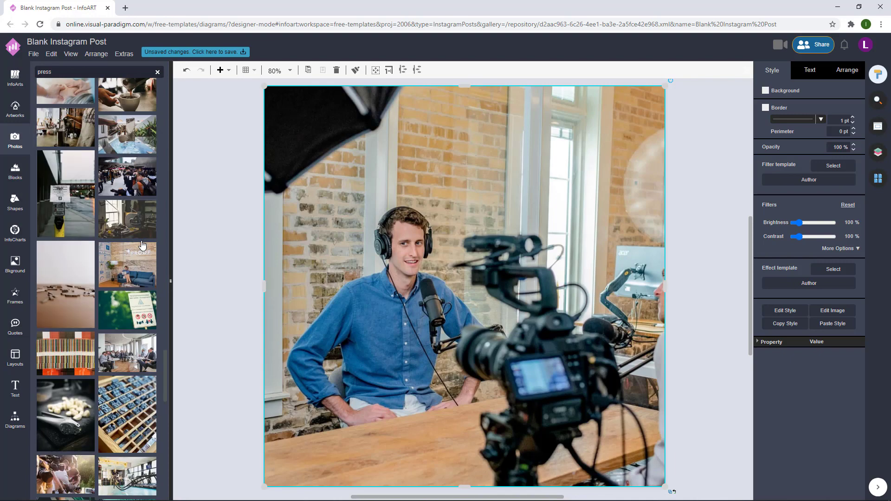
Step: Browse the press photo results and replace the post's picture with the white keyboard close-up
{"action": "scroll", "coordinate": [142, 246], "scroll_direction": "down", "scroll_amount": 5}
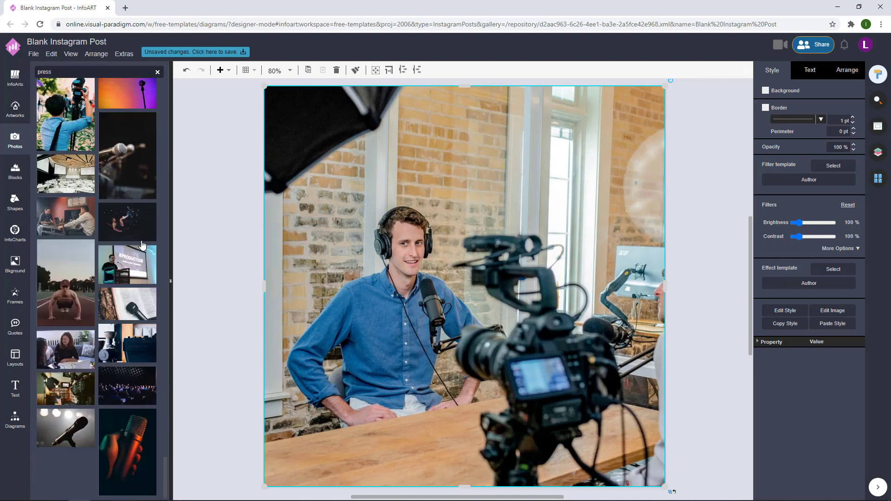
{"action": "scroll", "coordinate": [142, 246], "scroll_direction": "down", "scroll_amount": 10}
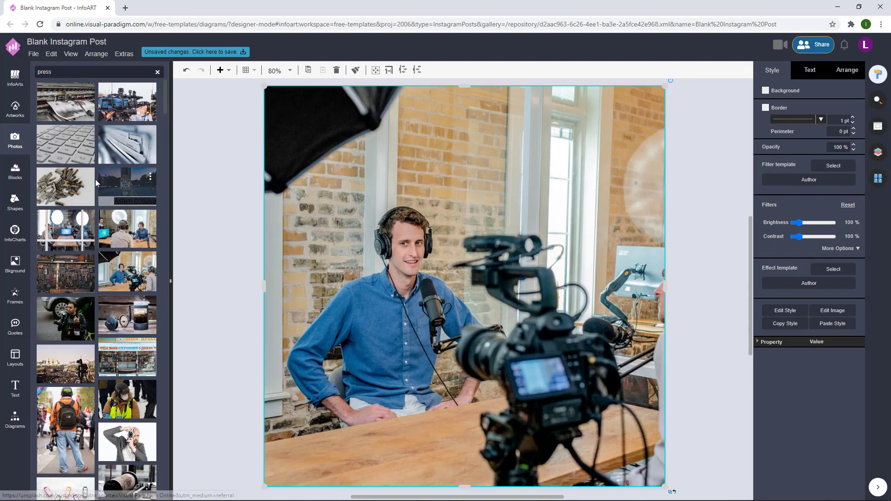
{"action": "left_click_drag", "start_coordinate": [66, 144], "coordinate": [274, 152]}
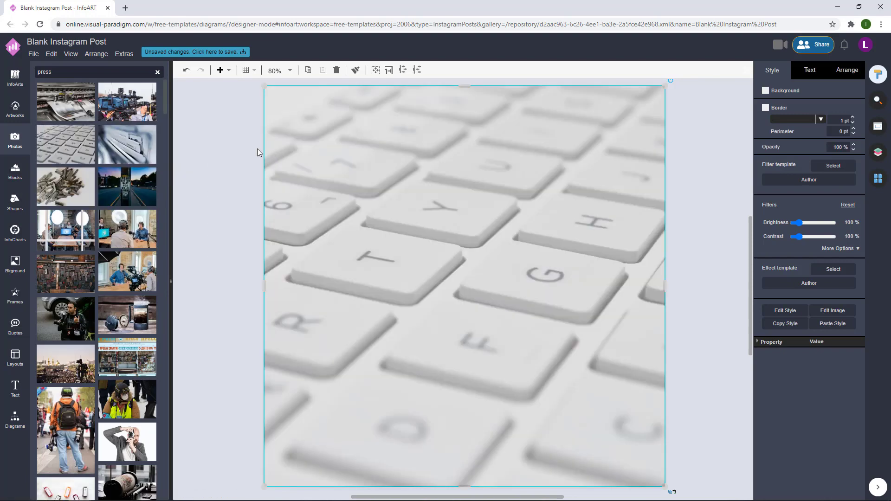
Step: Darken the keyboard photo with a partial near-black overlay filter
{"action": "scroll", "coordinate": [205, 166], "scroll_direction": "down", "scroll_amount": 4}
{"action": "scroll", "coordinate": [263, 213], "scroll_direction": "up", "scroll_amount": 2}
{"action": "scroll", "coordinate": [339, 240], "scroll_direction": "up", "scroll_amount": 2}
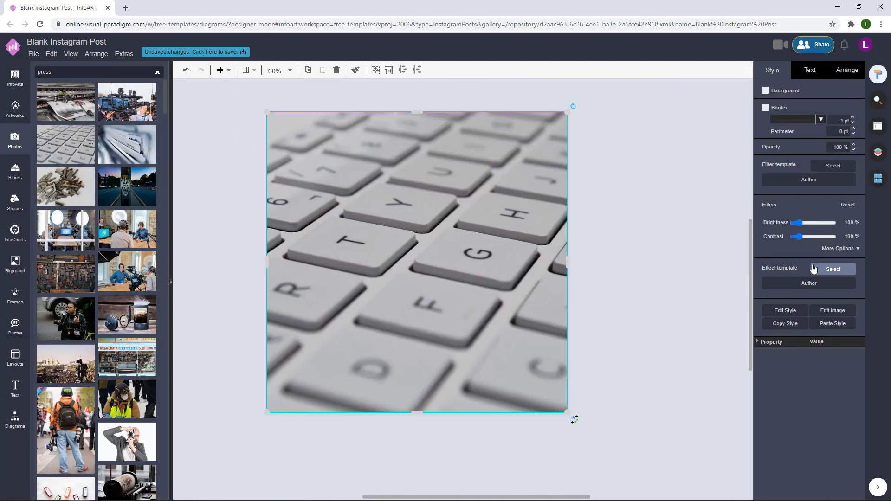
{"action": "left_click", "coordinate": [840, 249]}
{"action": "left_click", "coordinate": [795, 334]}
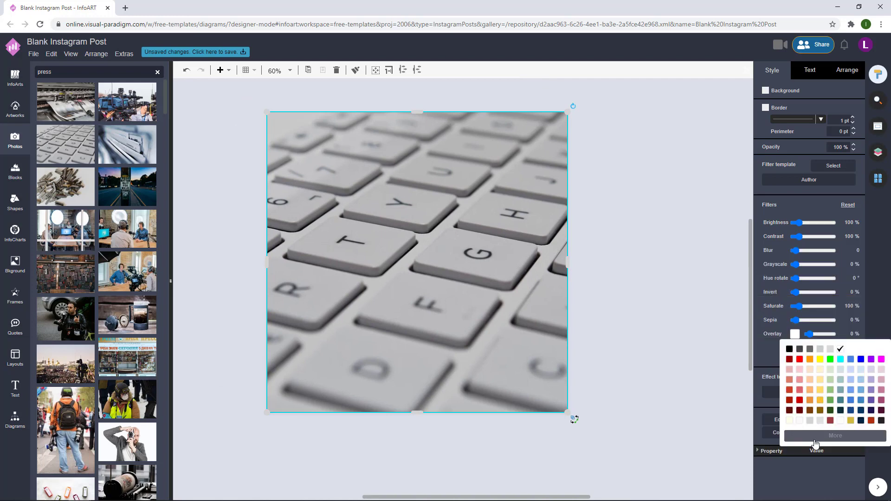
{"action": "left_click", "coordinate": [835, 436]}
{"action": "left_click", "coordinate": [798, 411]}
{"action": "left_click", "coordinate": [870, 446]}
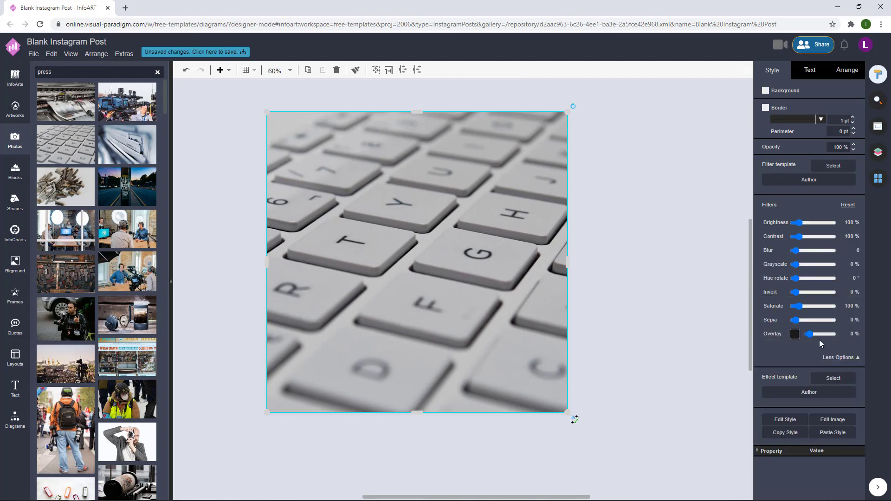
{"action": "left_click", "coordinate": [820, 334]}
{"action": "left_click", "coordinate": [619, 292]}
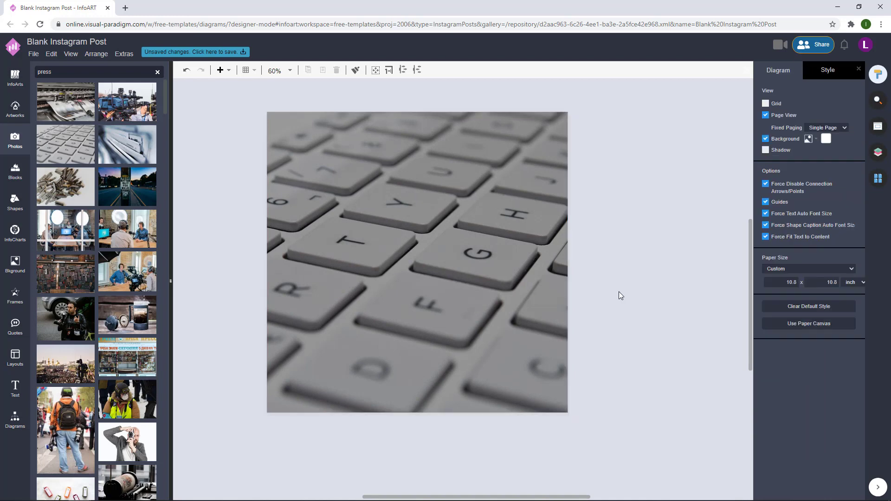
Step: Insert a General rectangle about 713 x 356.5 over the middle of the keyboard photo
{"action": "left_click", "coordinate": [23, 416]}
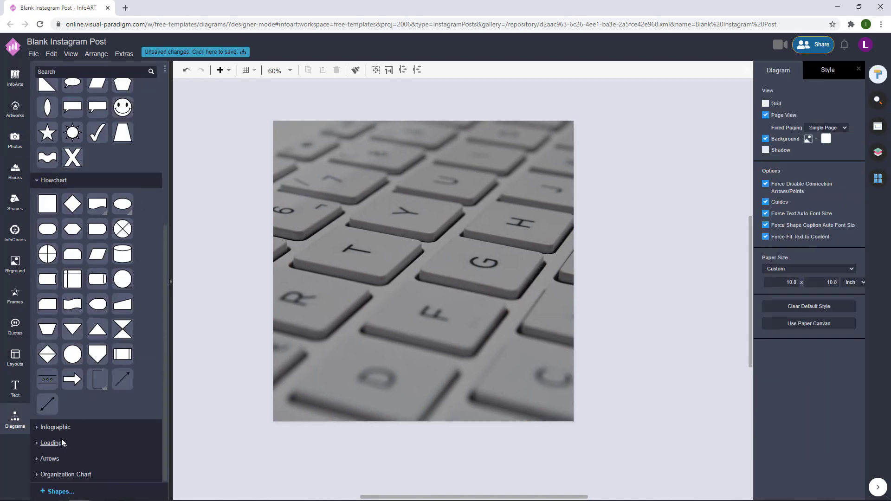
{"action": "scroll", "coordinate": [57, 409], "scroll_direction": "down", "scroll_amount": 5}
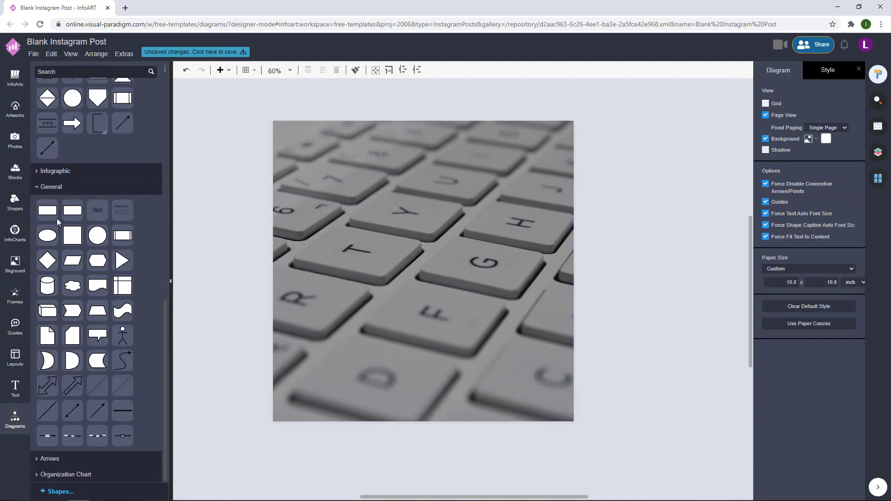
{"action": "left_click_drag", "start_coordinate": [57, 218], "coordinate": [527, 290]}
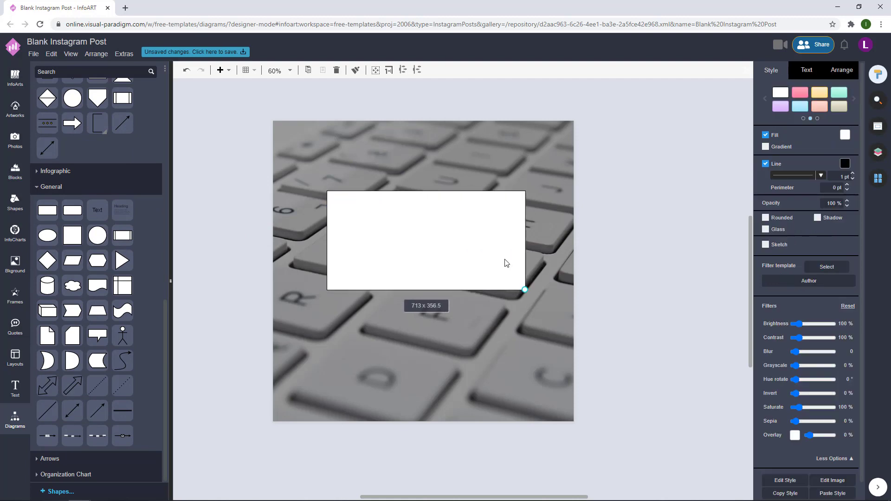
Step: Reshape the rectangle into a thin, wide banner below the middle of the photo, and remove its outline
{"action": "left_click_drag", "start_coordinate": [428, 290], "coordinate": [433, 229]}
{"action": "left_click_drag", "start_coordinate": [492, 217], "coordinate": [495, 301]}
{"action": "left_click", "coordinate": [687, 175]}
{"action": "left_click_drag", "start_coordinate": [422, 277], "coordinate": [541, 312]}
{"action": "left_click_drag", "start_coordinate": [523, 312], "coordinate": [510, 311]}
{"action": "left_click", "coordinate": [430, 302]}
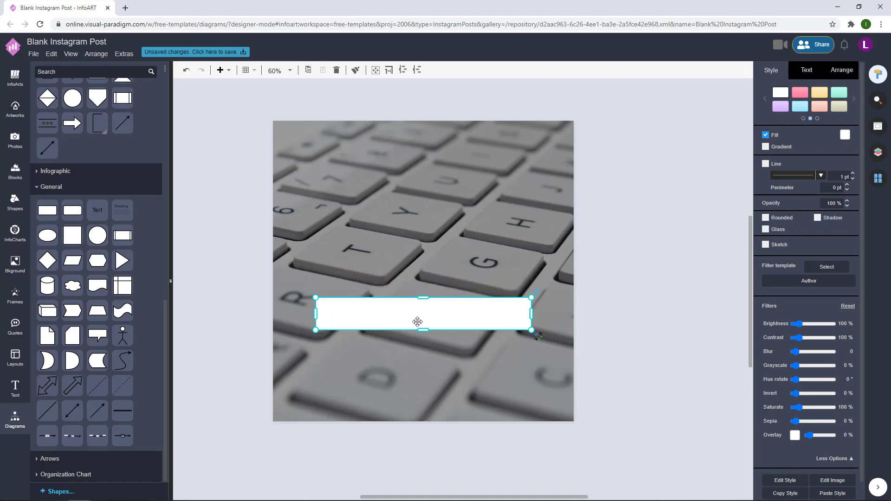
Step: Duplicate the white banner above itself, stretch the copy into a tall box, and leave a narrow gap between the two
{"action": "left_click_drag", "start_coordinate": [418, 321], "coordinate": [358, 282]}
{"action": "left_click_drag", "start_coordinate": [424, 259], "coordinate": [425, 201]}
{"action": "left_click", "coordinate": [482, 316], "text": "shift"}
{"action": "left_click_drag", "start_coordinate": [490, 255], "coordinate": [491, 260]}
{"action": "left_click", "coordinate": [634, 253]}
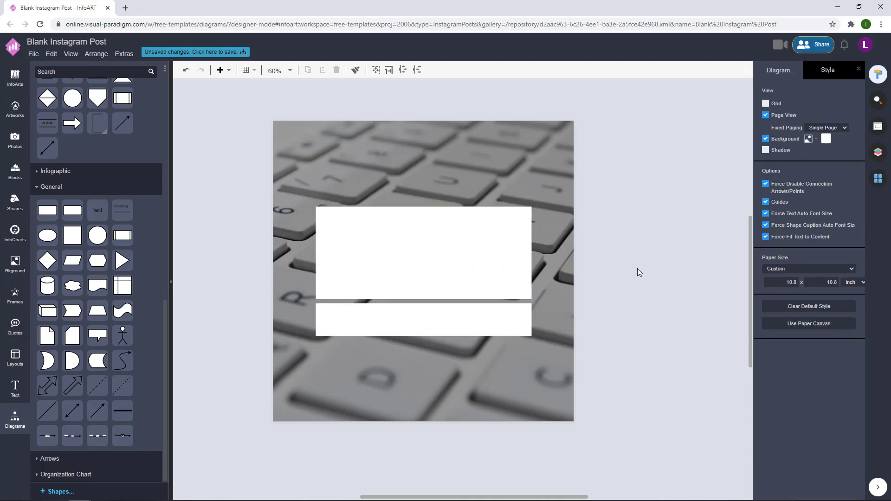
Step: Enlarge the two white rectangles together while keeping them centred on the photo
{"action": "left_click", "coordinate": [469, 277]}
{"action": "left_click", "coordinate": [506, 322], "text": "shift"}
{"action": "left_click_drag", "start_coordinate": [532, 336], "coordinate": [555, 348]}
{"action": "mouse_move", "coordinate": [532, 288]}
{"action": "left_mouse_down"}
{"action": "mouse_move", "coordinate": [519, 288]}
{"action": "mouse_move", "coordinate": [521, 277]}
{"action": "left_mouse_up"}
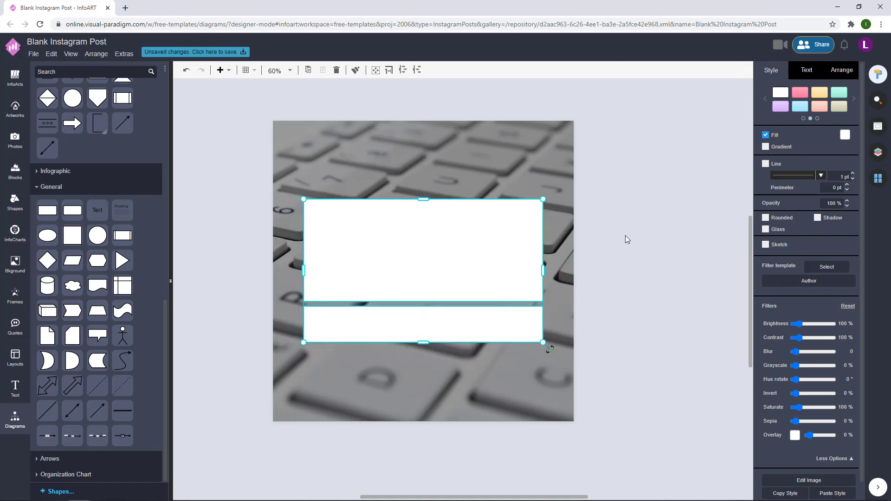
{"action": "left_click", "coordinate": [626, 236]}
Step: Try brick red, orange-red, dark maroon, pink and purple fills on the upper rectangle
{"action": "left_click", "coordinate": [464, 231]}
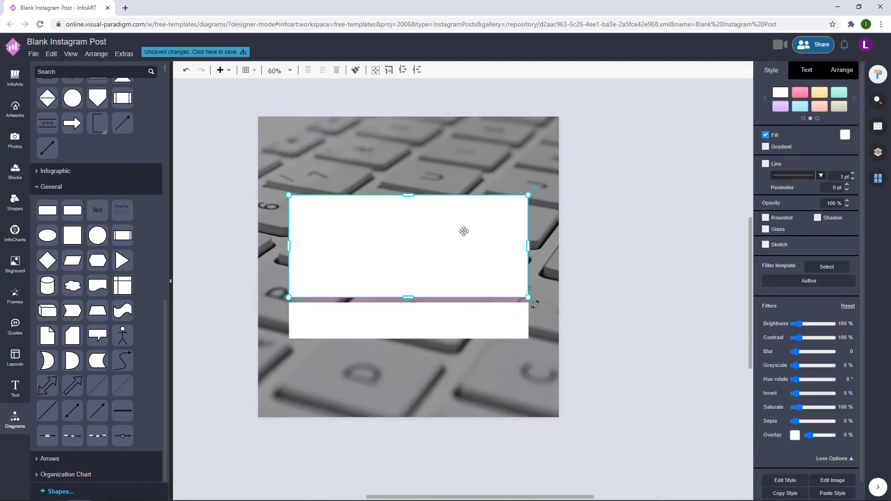
{"action": "left_click", "coordinate": [845, 135]}
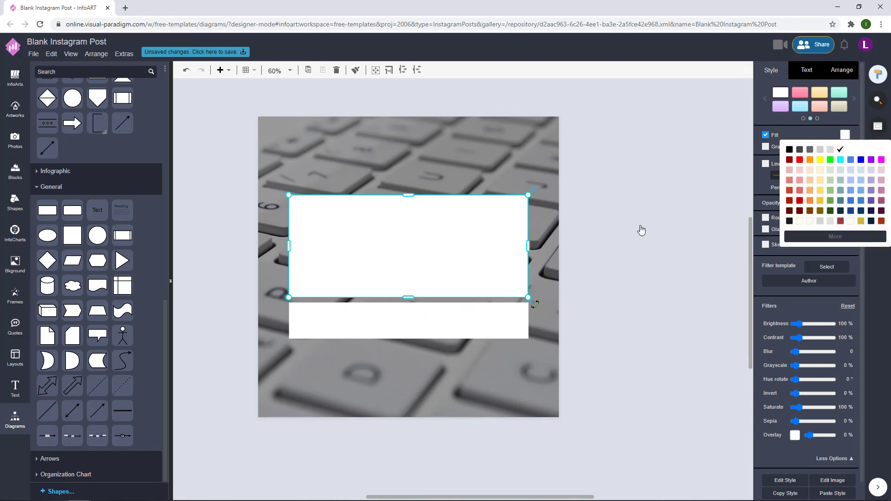
{"action": "left_click", "coordinate": [841, 220]}
{"action": "left_click", "coordinate": [846, 135]}
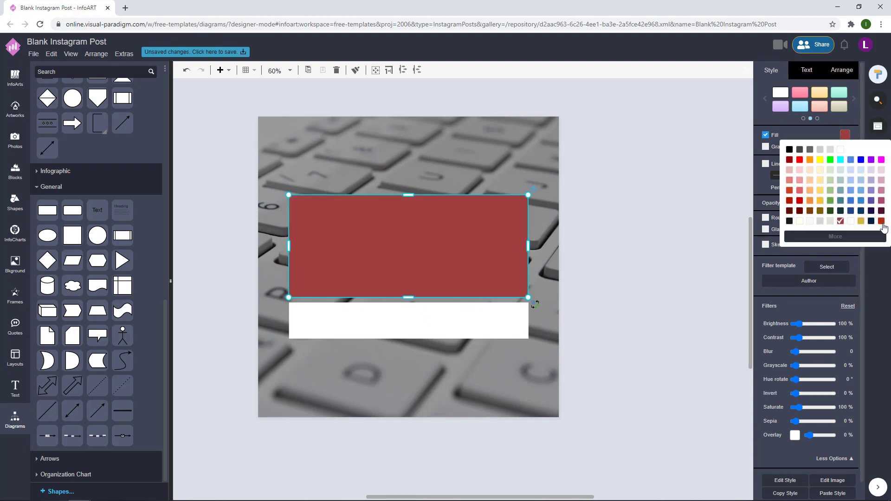
{"action": "left_click", "coordinate": [881, 221]}
{"action": "left_click", "coordinate": [845, 135]}
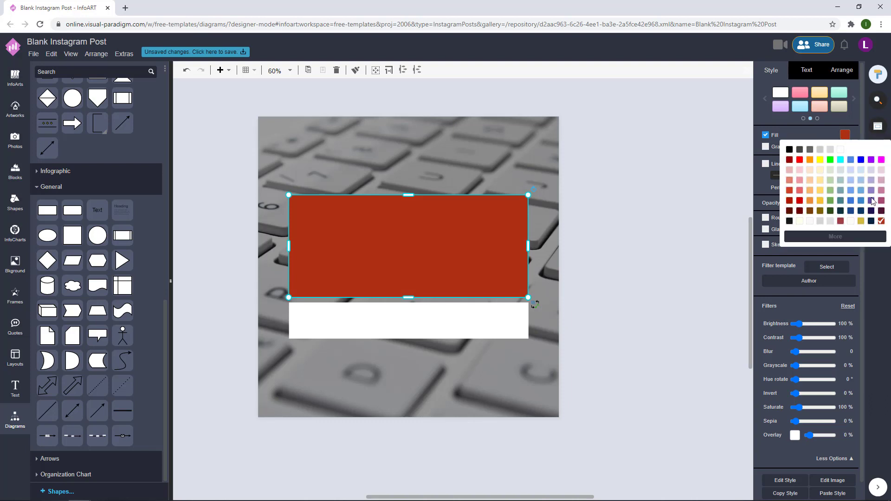
{"action": "left_click", "coordinate": [882, 211]}
{"action": "left_click", "coordinate": [845, 136]}
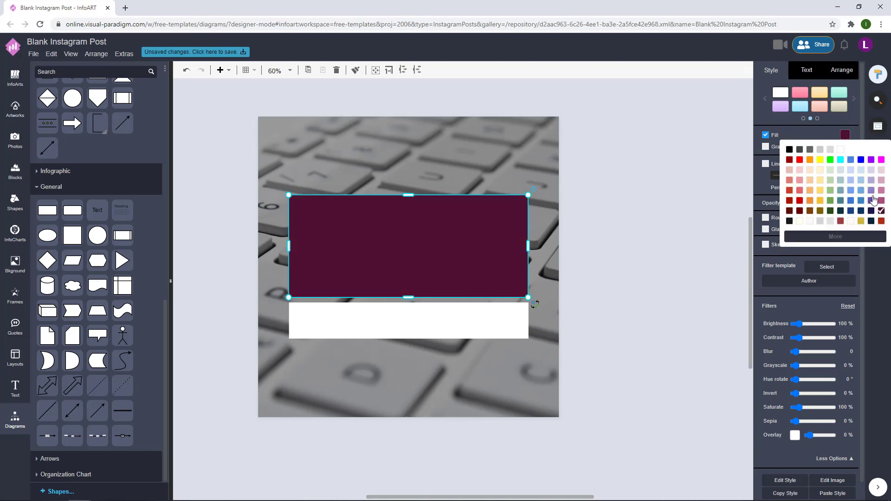
{"action": "left_click", "coordinate": [882, 202]}
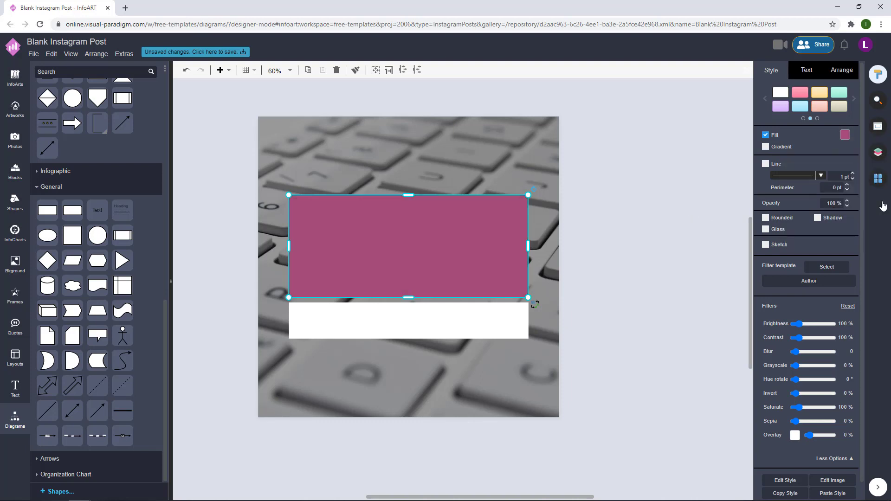
{"action": "left_click", "coordinate": [845, 136]}
{"action": "left_click", "coordinate": [871, 201]}
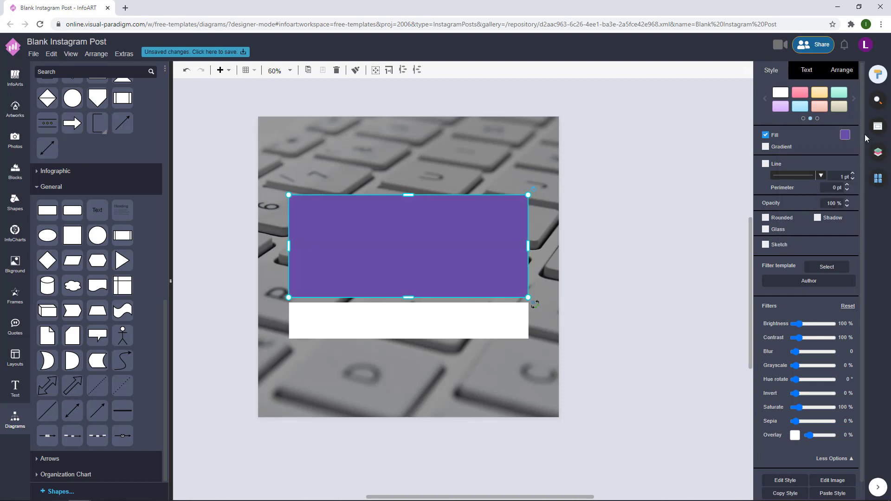
Step: Fill the upper rectangle with the custom plum color #933262, darkened from the palette's muted pink
{"action": "left_click", "coordinate": [846, 135]}
{"action": "left_click", "coordinate": [882, 201]}
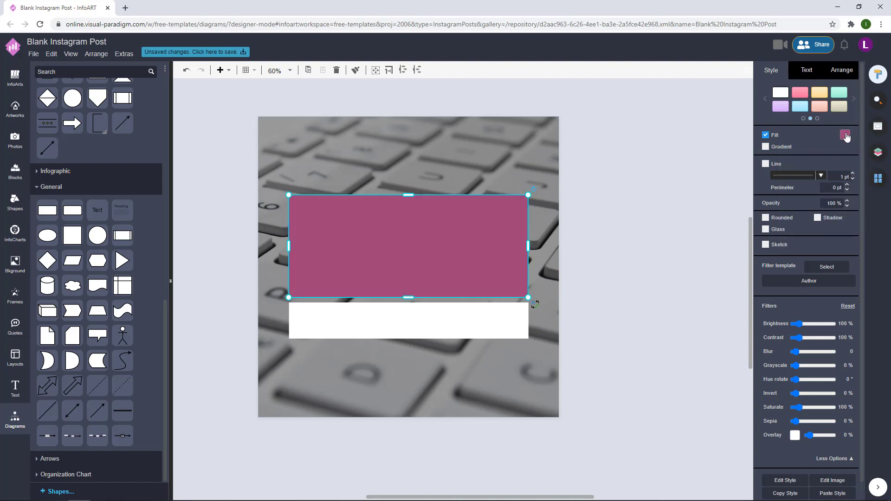
{"action": "left_click", "coordinate": [845, 134]}
{"action": "left_click", "coordinate": [835, 237]}
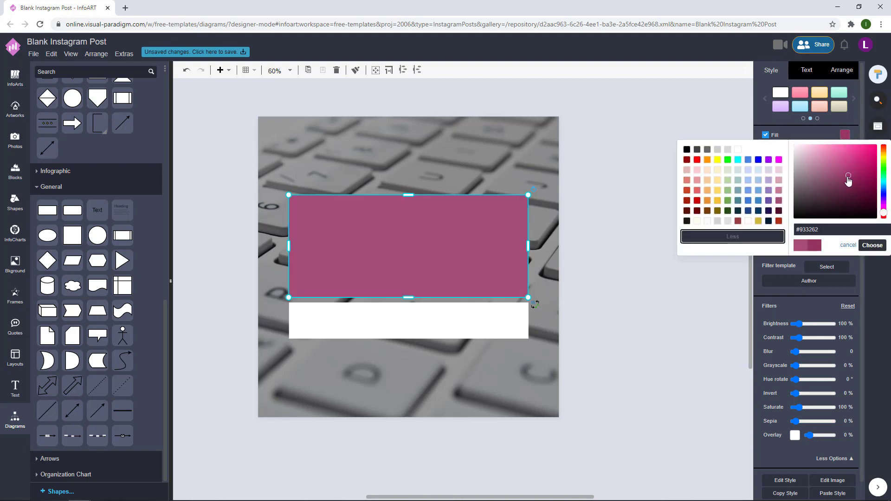
{"action": "left_click", "coordinate": [643, 227]}
{"action": "left_click", "coordinate": [639, 217]}
Step: Add a wide, single-line text box across the photo's upper-left corner reading "RAISE YOUR VOICE"
{"action": "scroll", "coordinate": [642, 183], "scroll_direction": "down", "scroll_amount": 3}
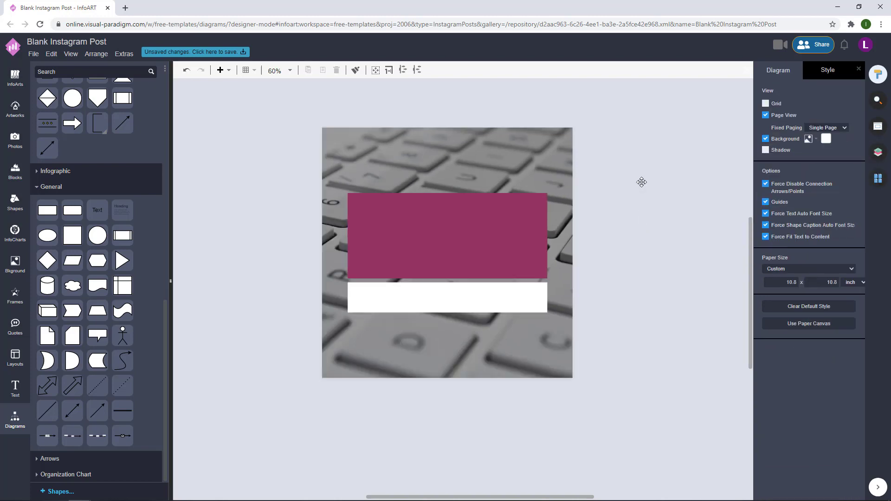
{"action": "left_click_drag", "start_coordinate": [590, 201], "coordinate": [563, 219]}
{"action": "scroll", "coordinate": [564, 219], "scroll_direction": "up", "scroll_amount": 1}
{"action": "scroll", "coordinate": [564, 219], "scroll_direction": "up", "scroll_amount": 1}
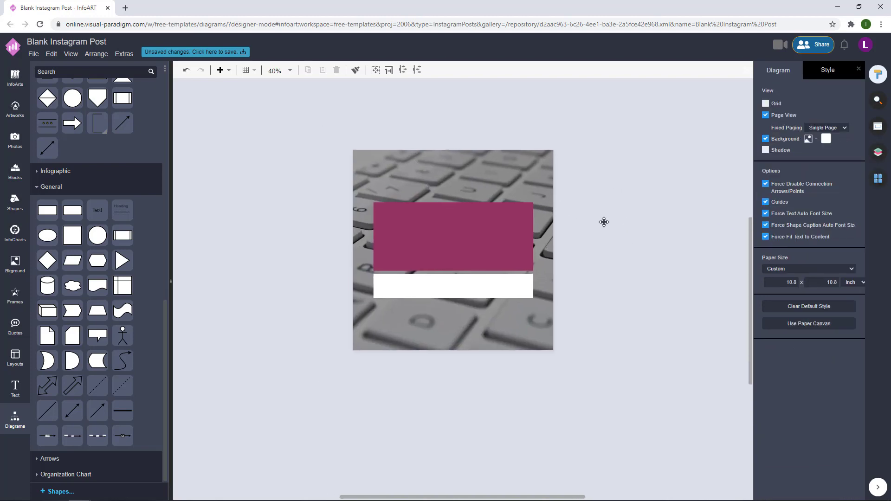
{"action": "double_click", "coordinate": [254, 153]}
{"action": "left_click_drag", "start_coordinate": [259, 156], "coordinate": [339, 225]}
{"action": "left_click_drag", "start_coordinate": [337, 186], "coordinate": [416, 188]}
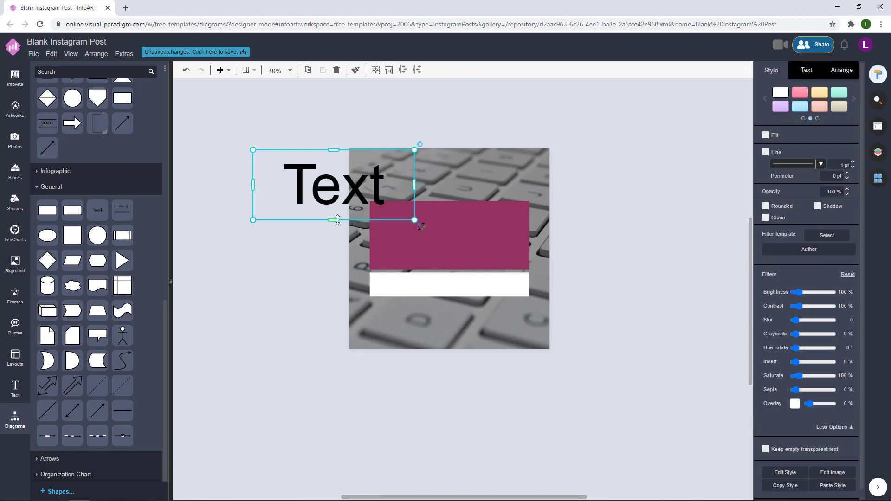
{"action": "left_click_drag", "start_coordinate": [337, 220], "coordinate": [341, 160]}
{"action": "double_click", "coordinate": [348, 155]}
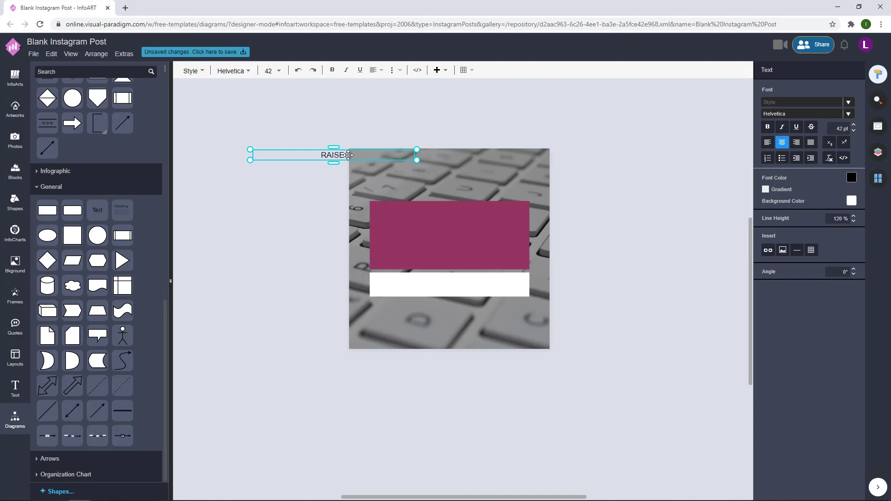
{"action": "type", "text": "RAISE YOUR VOICE"}
{"action": "left_click", "coordinate": [390, 126]}
Step: Move the "RAISE YOUR VOICE" text onto the plum rectangle, centred near its upper edge
{"action": "scroll", "coordinate": [363, 149], "scroll_direction": "up", "scroll_amount": 4}
{"action": "left_click", "coordinate": [437, 166]}
{"action": "left_click_drag", "start_coordinate": [474, 162], "coordinate": [420, 224]}
{"action": "scroll", "coordinate": [282, 227], "scroll_direction": "down", "scroll_amount": 5}
{"action": "left_click", "coordinate": [444, 224]}
{"action": "left_click", "coordinate": [567, 229]}
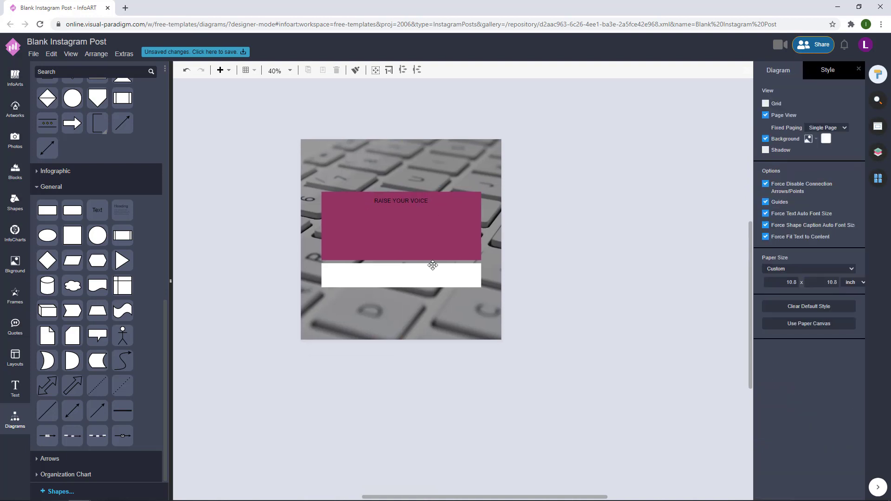
Step: Lower the white rectangle to widen the gap, and add a small downward-pointing plum triangle without an outline beside the photo
{"action": "left_click_drag", "start_coordinate": [433, 265], "coordinate": [432, 283]}
{"action": "left_click", "coordinate": [605, 254]}
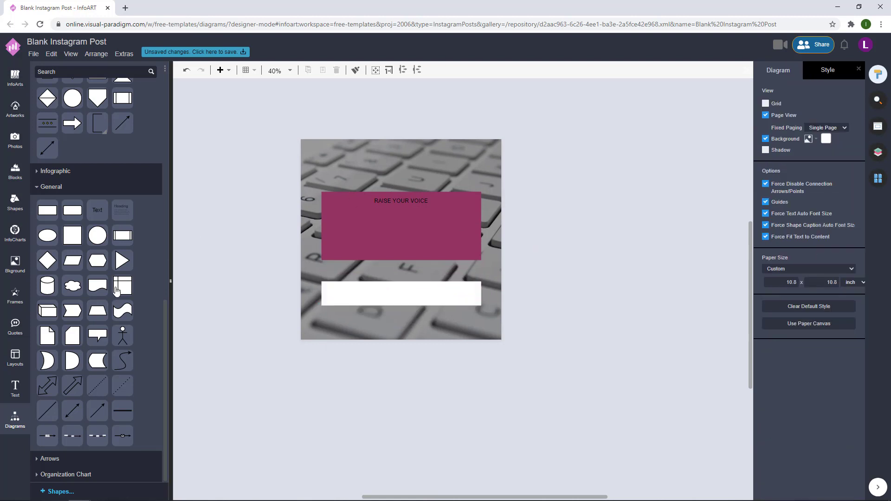
{"action": "left_click_drag", "start_coordinate": [122, 260], "coordinate": [248, 279]}
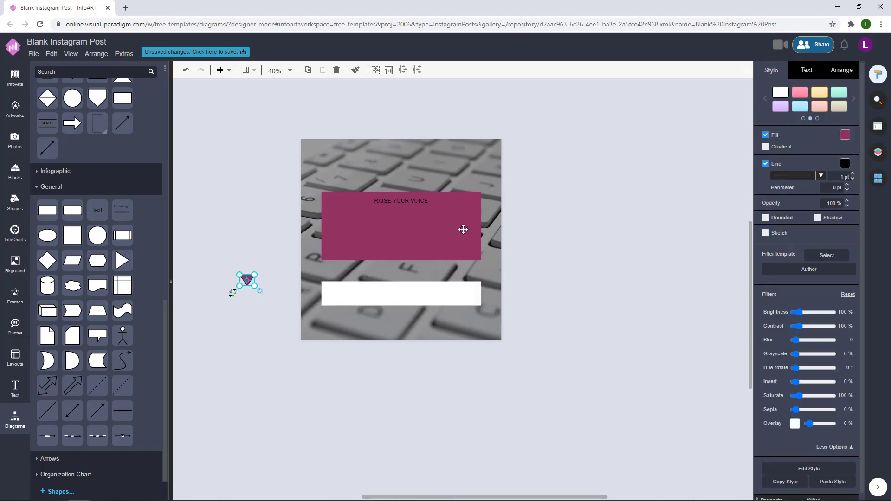
{"action": "scroll", "coordinate": [248, 317], "scroll_direction": "up", "scroll_amount": 4}
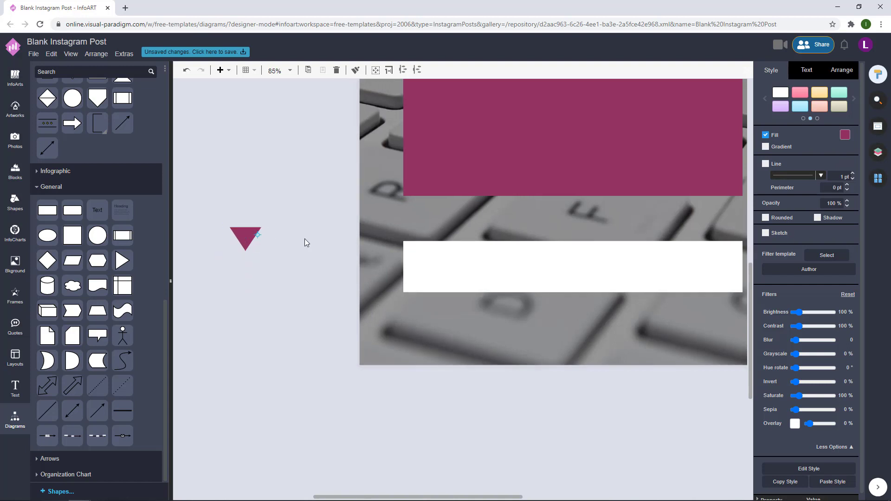
{"action": "left_click", "coordinate": [275, 171]}
Step: Enlarge the triangle and align it flush under the plum rectangle's lower-left corner as a speech-bubble tail
{"action": "left_click_drag", "start_coordinate": [248, 231], "coordinate": [420, 206]}
{"action": "left_click", "coordinate": [393, 196]}
{"action": "scroll", "coordinate": [393, 196], "scroll_direction": "up", "scroll_amount": 3}
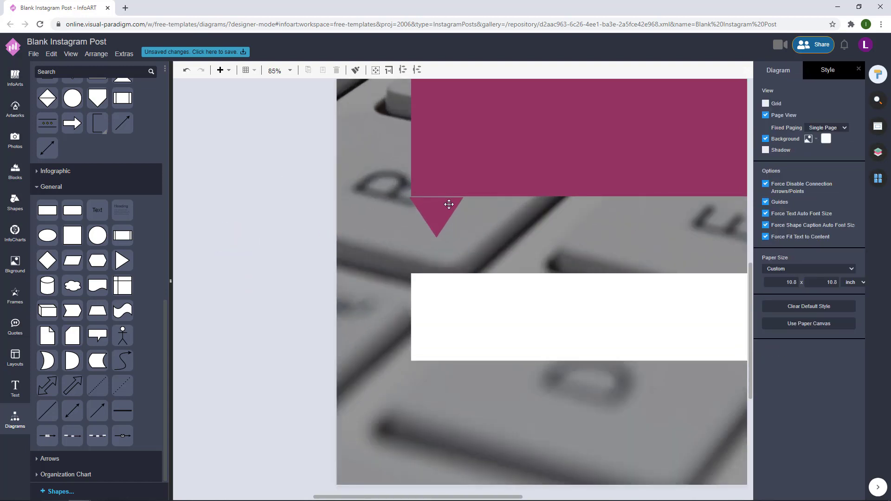
{"action": "left_click", "coordinate": [447, 204]}
{"action": "left_click", "coordinate": [326, 219]}
{"action": "left_click", "coordinate": [429, 218]}
{"action": "left_click", "coordinate": [326, 191]}
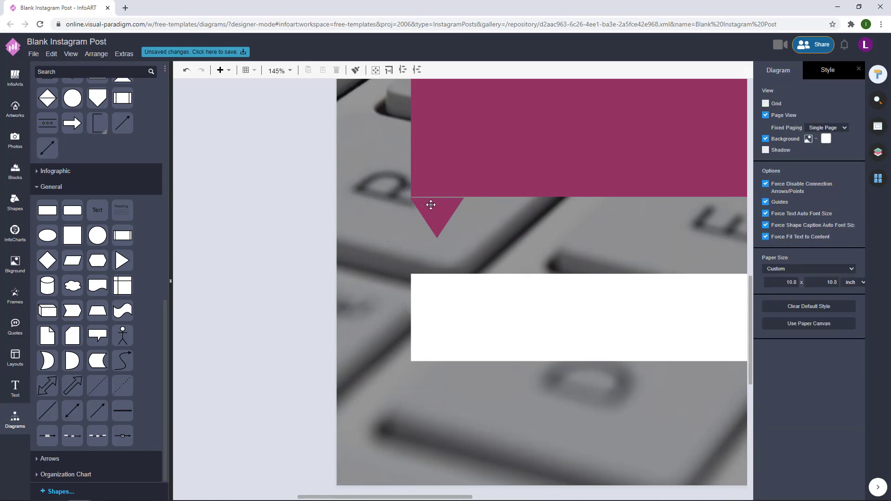
{"action": "left_click", "coordinate": [431, 204]}
{"action": "left_click", "coordinate": [324, 192]}
{"action": "left_click", "coordinate": [424, 202]}
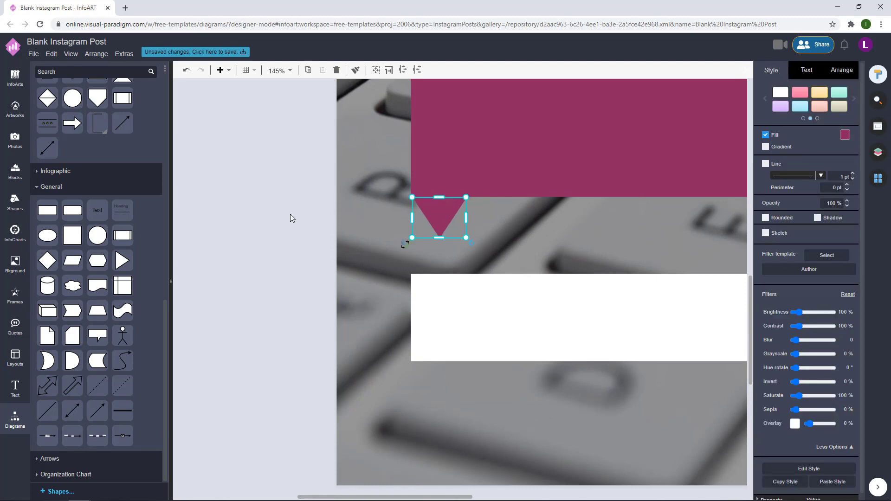
{"action": "left_click", "coordinate": [290, 214]}
{"action": "left_click", "coordinate": [437, 205]}
{"action": "left_click", "coordinate": [330, 228]}
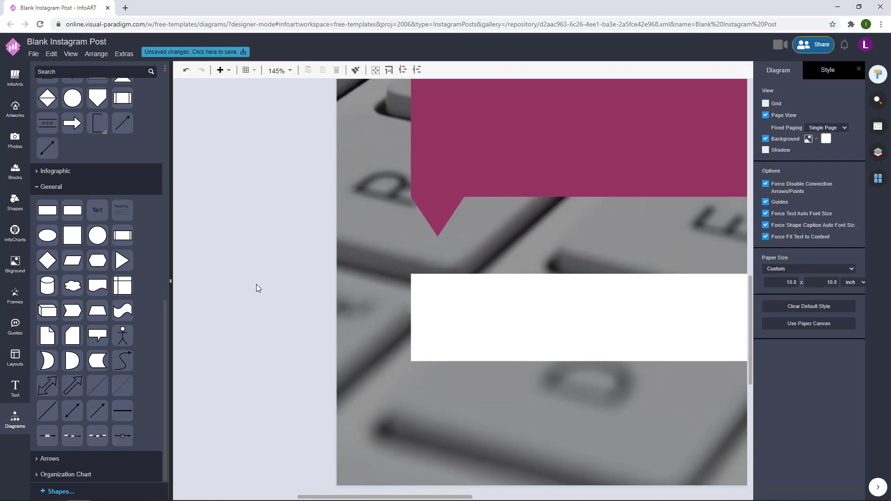
{"action": "scroll", "coordinate": [288, 299], "scroll_direction": "down", "scroll_amount": 4}
{"action": "scroll", "coordinate": [318, 272], "scroll_direction": "up", "scroll_amount": 4}
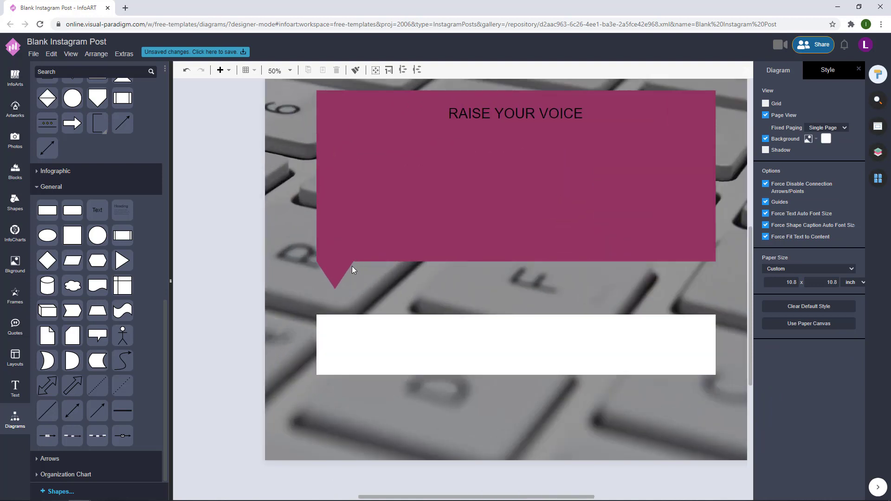
Step: Change the font colour of the "RAISE YOUR VOICE" text on the plum rectangle to white
{"action": "left_click", "coordinate": [337, 268]}
{"action": "left_click", "coordinate": [286, 269]}
{"action": "scroll", "coordinate": [272, 273], "scroll_direction": "down", "scroll_amount": 3}
{"action": "scroll", "coordinate": [449, 303], "scroll_direction": "down", "scroll_amount": 3}
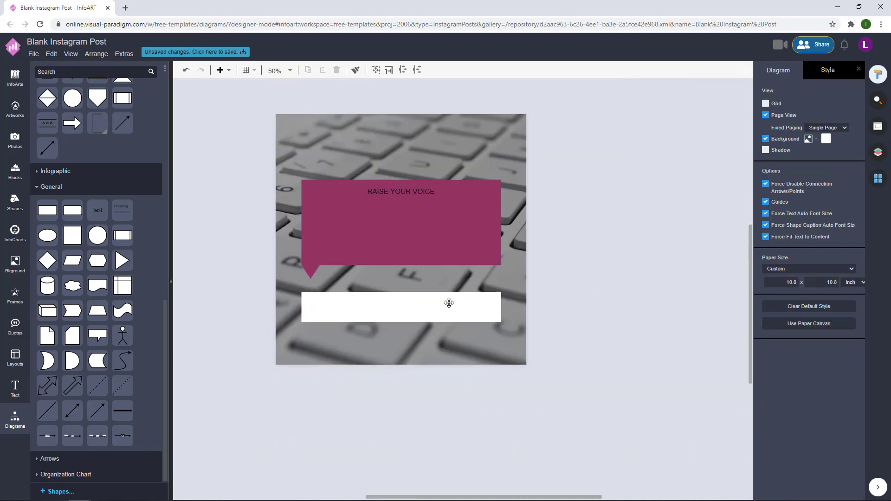
{"action": "left_click", "coordinate": [429, 194]}
{"action": "left_click", "coordinate": [810, 70]}
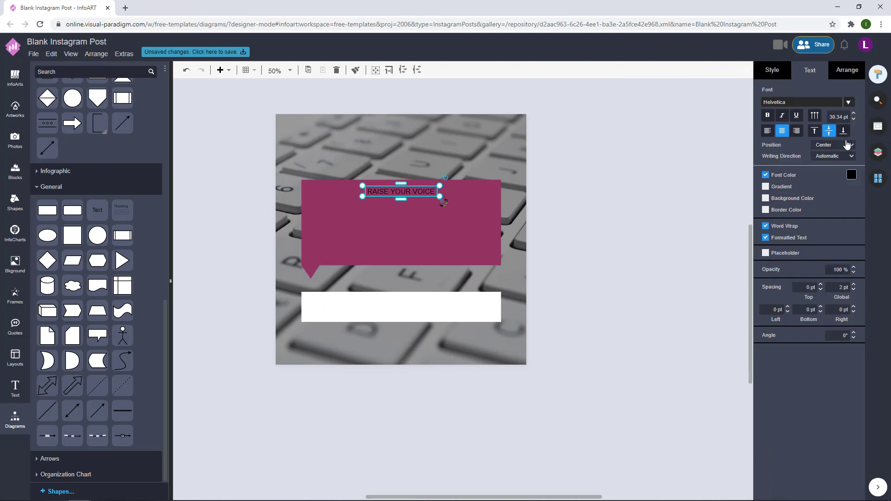
{"action": "left_click", "coordinate": [850, 177]}
{"action": "left_click", "coordinate": [841, 189]}
{"action": "left_click", "coordinate": [679, 182]}
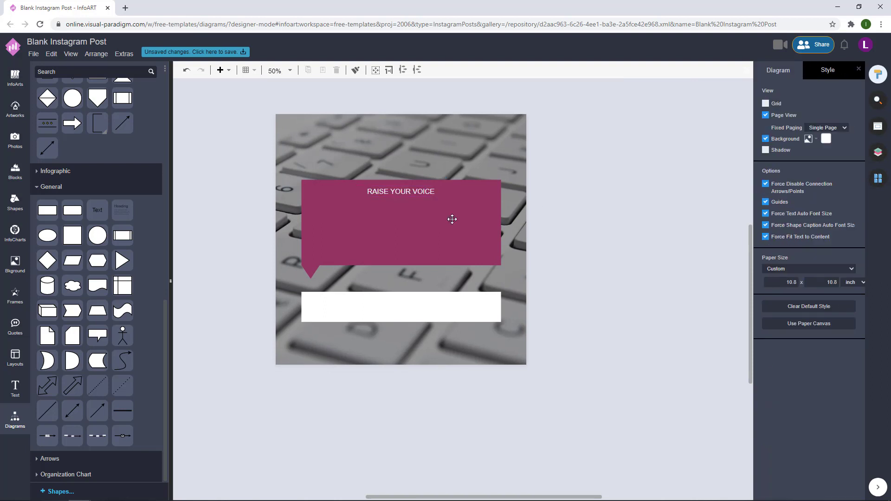
Step: Duplicate the "RAISE YOUR VOICE" text lower in the plum rectangle and enlarge the copy to nearly the rectangle's full width
{"action": "left_click", "coordinate": [410, 191]}
{"action": "left_click_drag", "start_coordinate": [415, 192], "coordinate": [309, 248]}
{"action": "left_click_drag", "start_coordinate": [372, 229], "coordinate": [371, 256]}
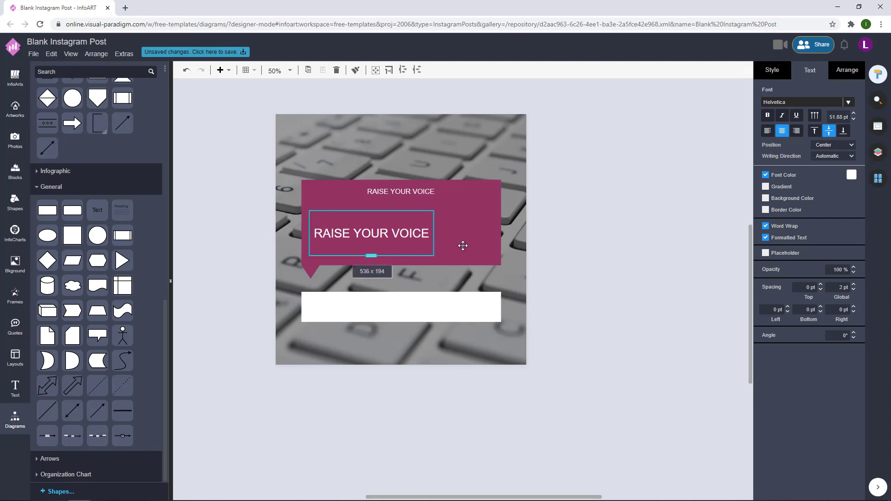
{"action": "left_click_drag", "start_coordinate": [435, 233], "coordinate": [454, 232]}
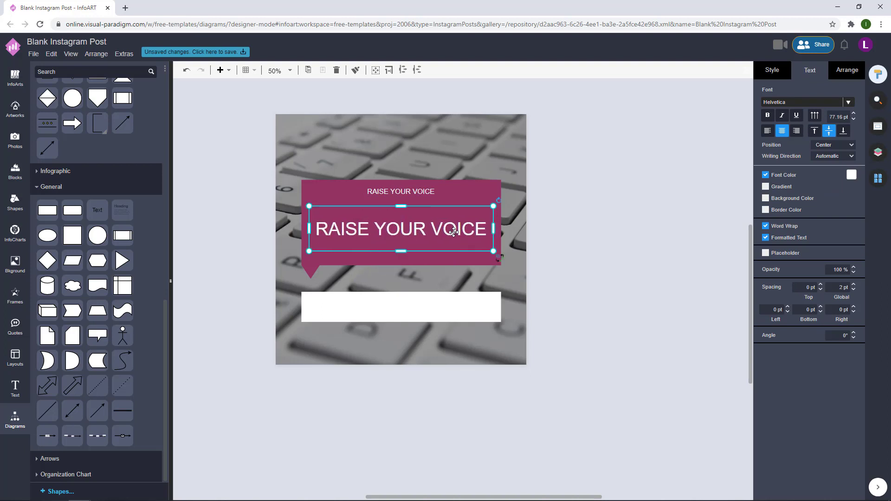
Step: Replace the large copied text with "World Press" and "Freedom Day" on two lines
{"action": "double_click", "coordinate": [454, 232]}
{"action": "type", "text": "Worl"}
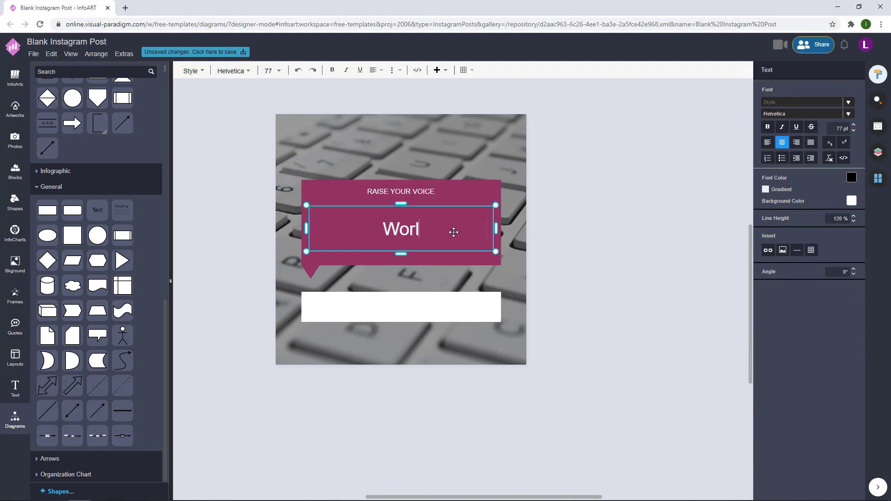
{"action": "type", "text": "d Press"}
{"action": "key", "text": "Return"}
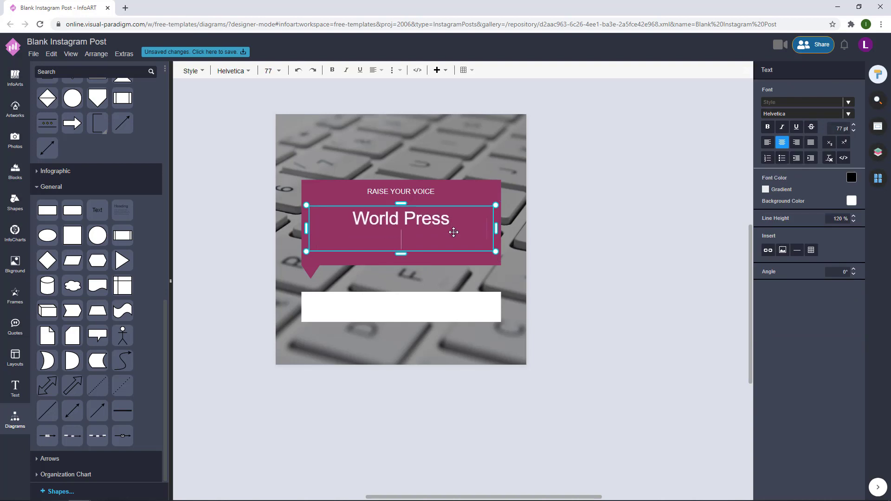
{"action": "type", "text": "Freedom Day"}
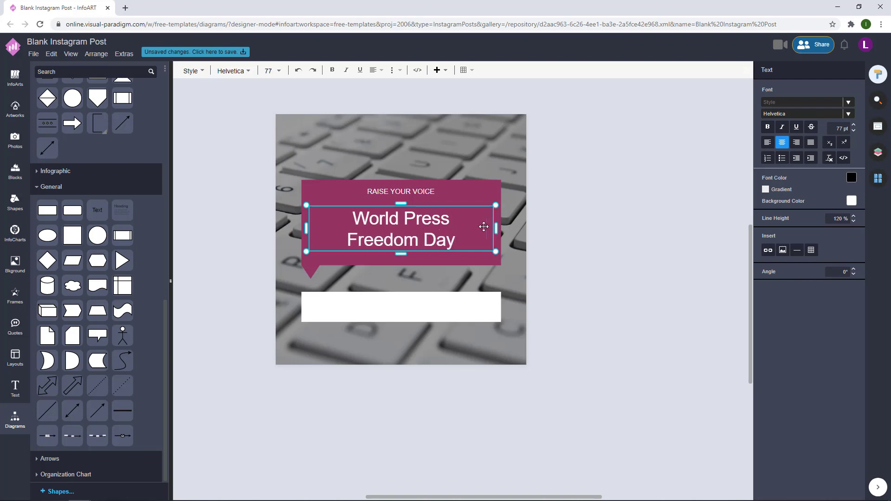
{"action": "left_click", "coordinate": [625, 187]}
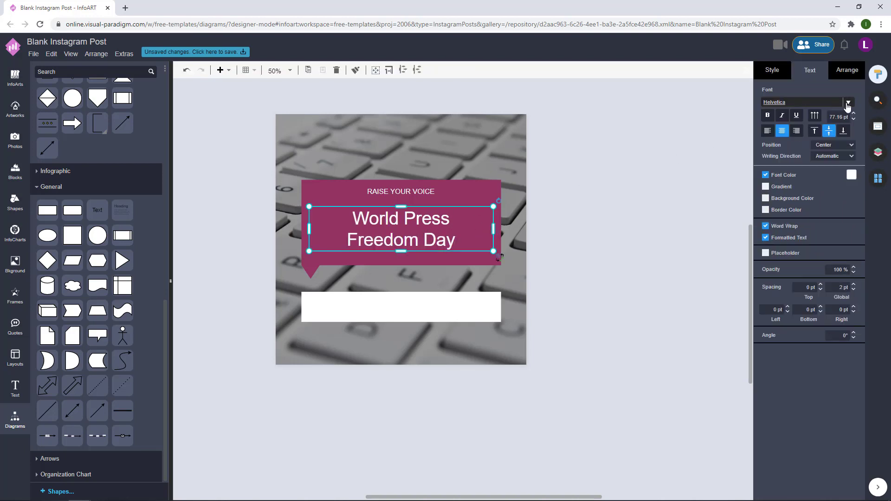
Step: Set the font of the "World Press Freedom Day" heading to Courgette
{"action": "left_click", "coordinate": [848, 104]}
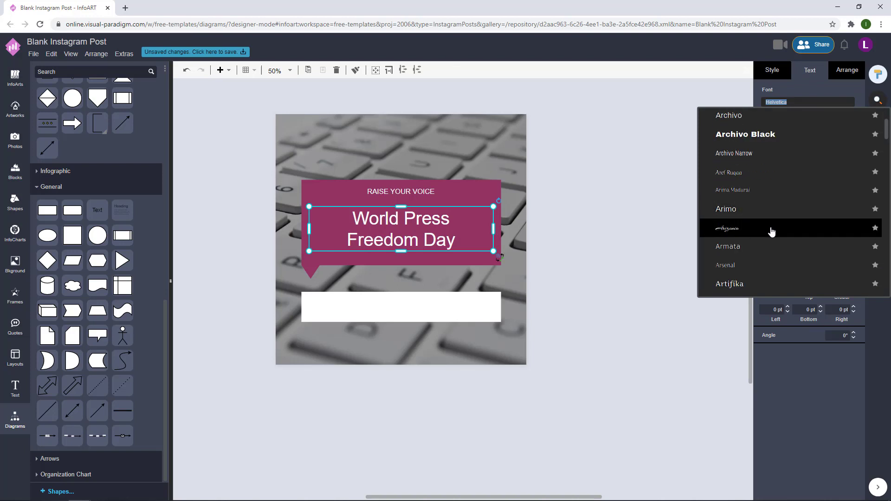
{"action": "scroll", "coordinate": [772, 232], "scroll_direction": "down", "scroll_amount": 4}
{"action": "scroll", "coordinate": [772, 232], "scroll_direction": "down", "scroll_amount": 10}
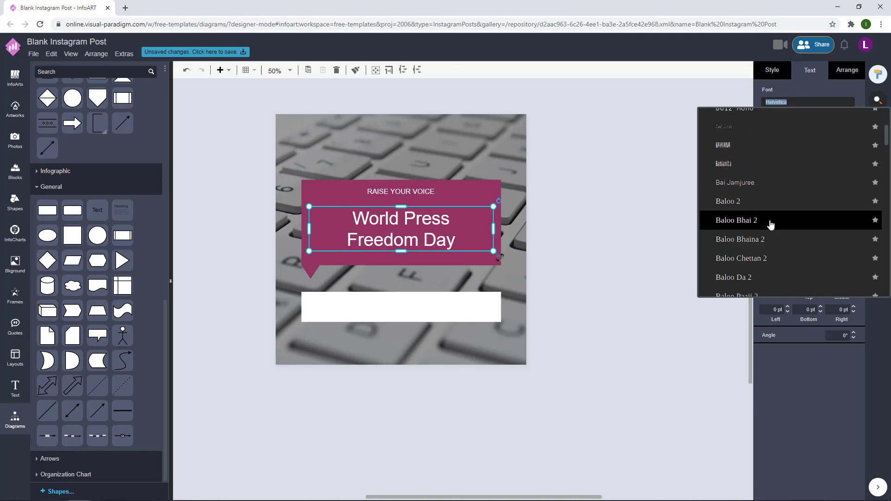
{"action": "scroll", "coordinate": [771, 225], "scroll_direction": "down", "scroll_amount": 13}
{"action": "scroll", "coordinate": [771, 224], "scroll_direction": "up", "scroll_amount": 9}
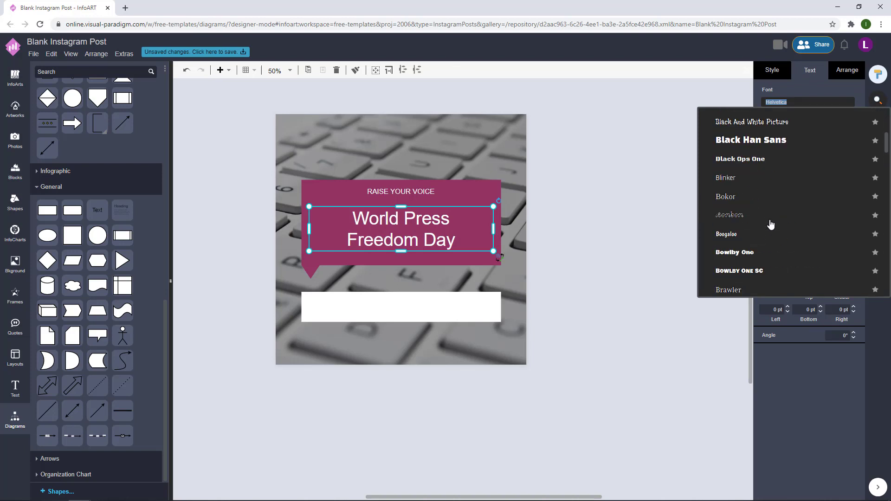
{"action": "scroll", "coordinate": [772, 226], "scroll_direction": "up", "scroll_amount": 5}
{"action": "scroll", "coordinate": [772, 226], "scroll_direction": "down", "scroll_amount": 5}
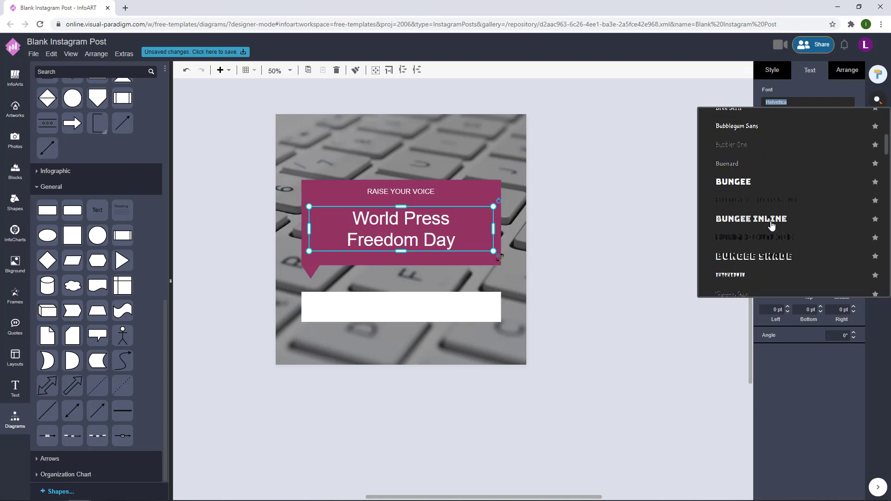
{"action": "scroll", "coordinate": [772, 225], "scroll_direction": "down", "scroll_amount": 15}
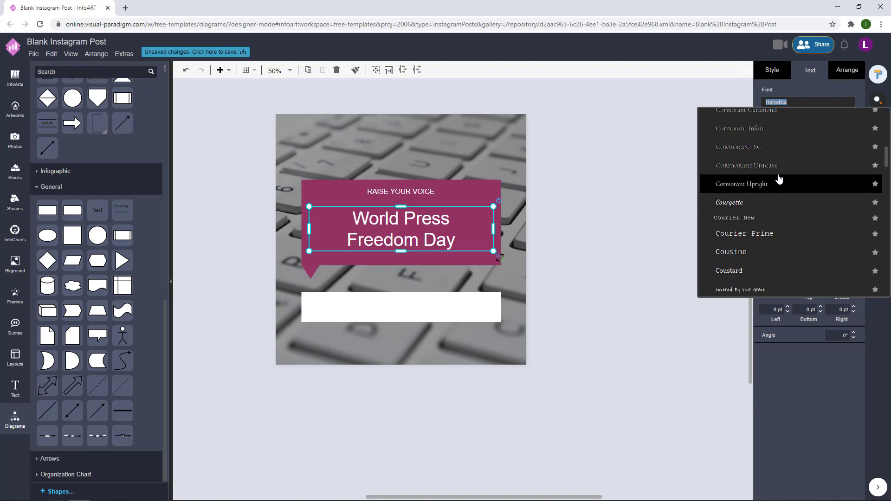
{"action": "key", "text": "Return"}
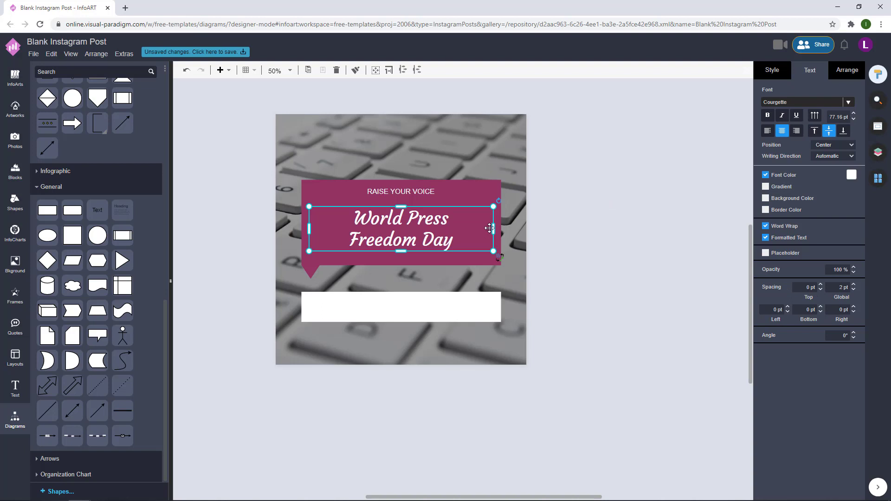
Step: Resize the "World Press Freedom Day" text box to enlarge its lettering and centre it horizontally in the plum rectangle
{"action": "left_click_drag", "start_coordinate": [490, 228], "coordinate": [445, 254]}
{"action": "double_click", "coordinate": [405, 236]}
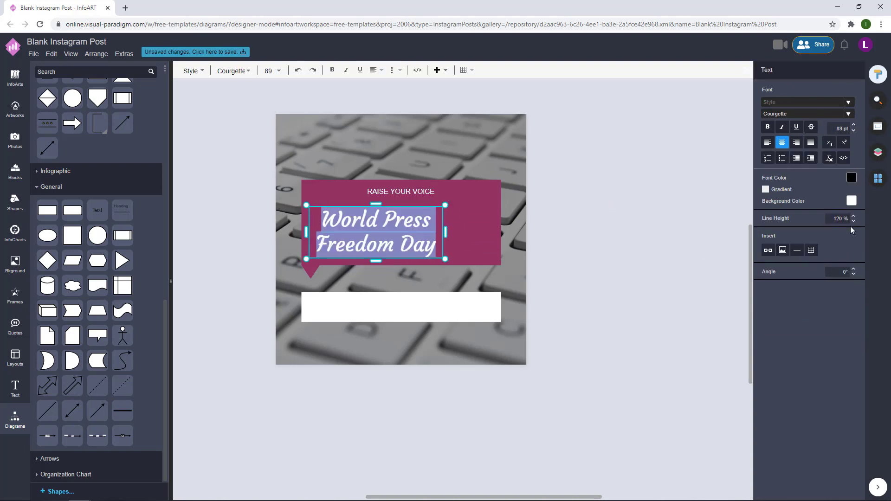
{"action": "key", "text": "Left"}
{"action": "left_click", "coordinate": [540, 194]}
{"action": "left_click_drag", "start_coordinate": [413, 228], "coordinate": [439, 227]}
{"action": "left_click", "coordinate": [546, 190]}
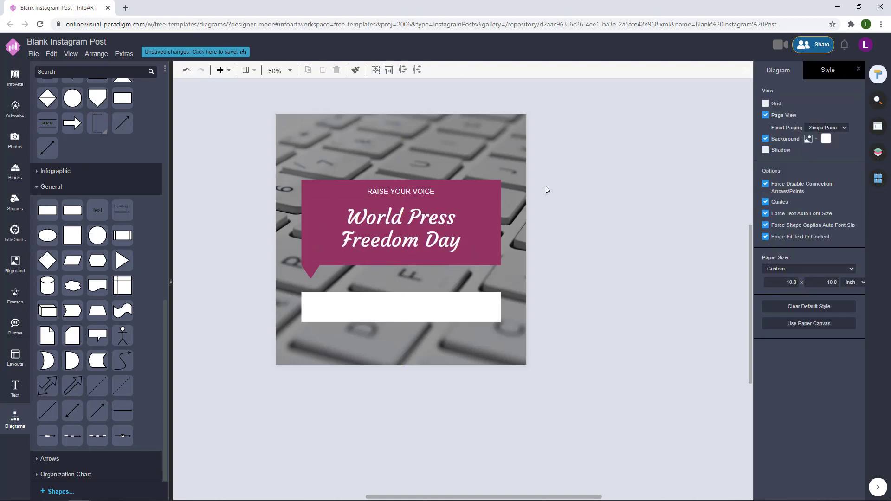
Step: Try the Archivo Narrow font on the "RAISE YOUR VOICE" text
{"action": "left_click", "coordinate": [429, 192]}
{"action": "left_click", "coordinate": [849, 103]}
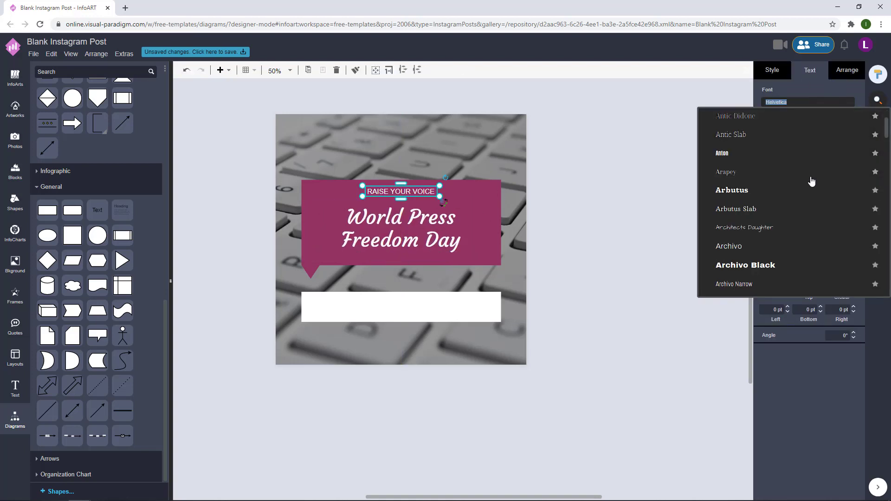
{"action": "scroll", "coordinate": [810, 181], "scroll_direction": "down", "scroll_amount": 2}
{"action": "left_click", "coordinate": [782, 205]}
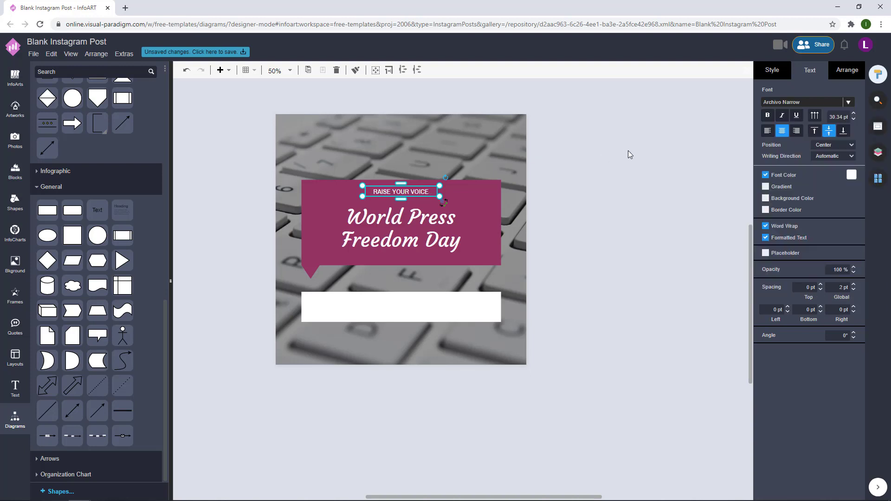
{"action": "left_click", "coordinate": [628, 150]}
Step: Set the font of the "RAISE YOUR VOICE" text to Darker Grotesque
{"action": "left_click", "coordinate": [408, 192]}
{"action": "left_click", "coordinate": [848, 102]}
{"action": "scroll", "coordinate": [783, 199], "scroll_direction": "down", "scroll_amount": 5}
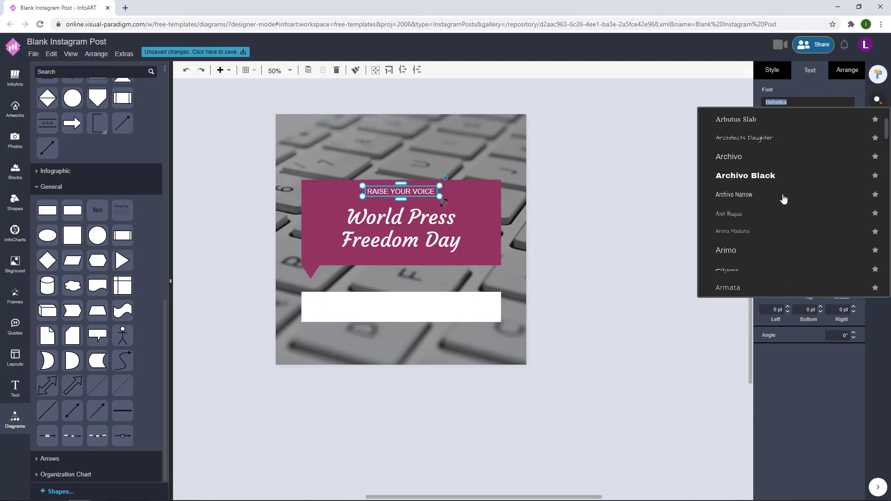
{"action": "scroll", "coordinate": [784, 199], "scroll_direction": "down", "scroll_amount": 6}
{"action": "scroll", "coordinate": [784, 199], "scroll_direction": "down", "scroll_amount": 10}
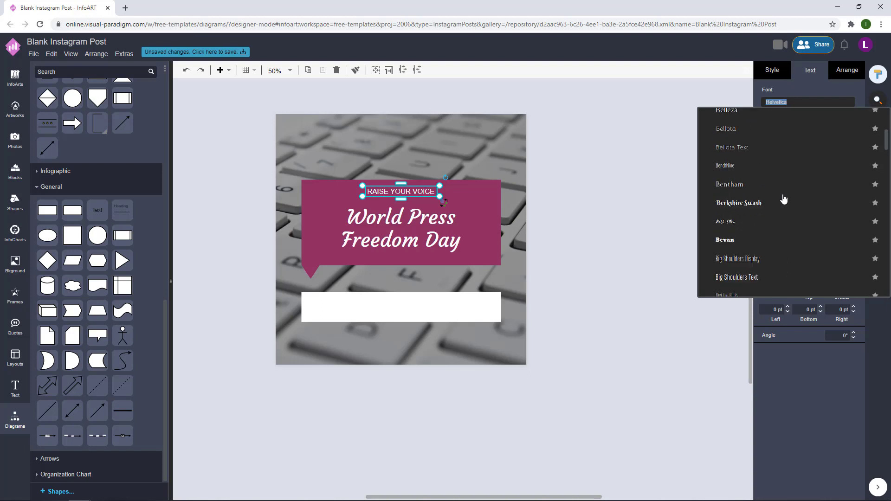
{"action": "scroll", "coordinate": [783, 199], "scroll_direction": "down", "scroll_amount": 8}
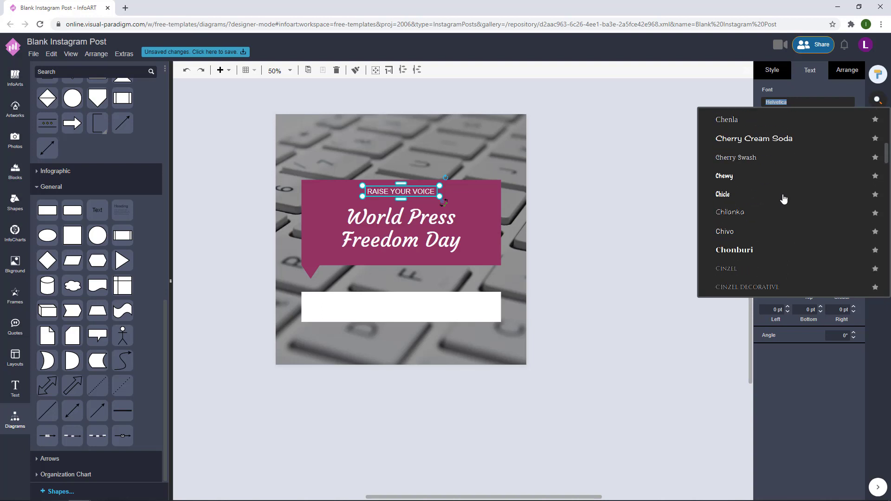
{"action": "scroll", "coordinate": [783, 198], "scroll_direction": "down", "scroll_amount": 10}
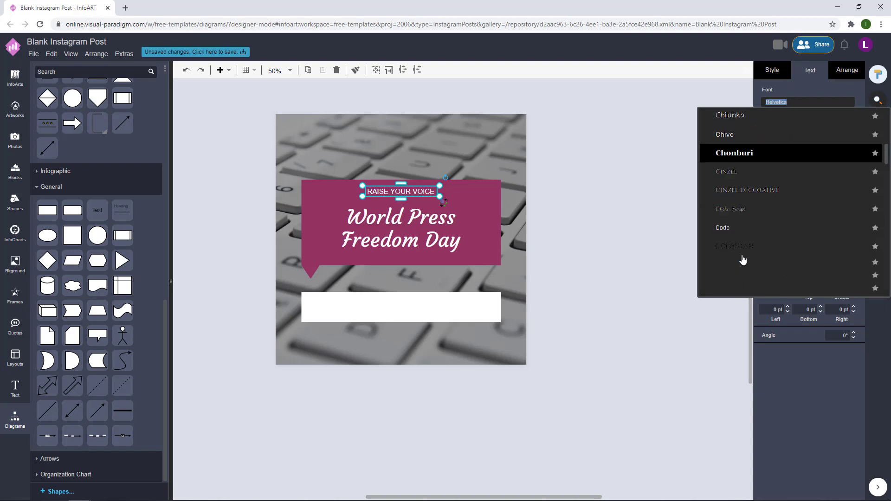
{"action": "left_click", "coordinate": [612, 204]}
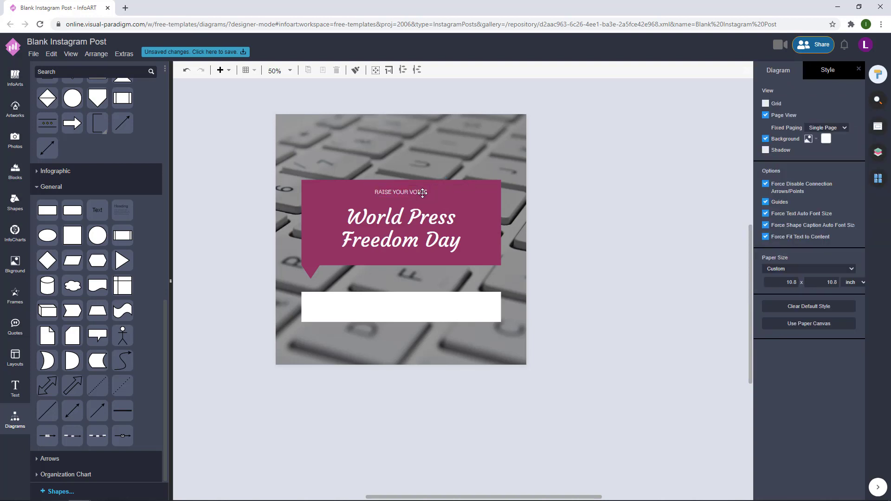
Step: Slightly enlarge the "RAISE YOUR VOICE" text and keep it centred above the heading
{"action": "left_click", "coordinate": [422, 193]}
{"action": "mouse_move", "coordinate": [437, 197]}
{"action": "left_mouse_down"}
{"action": "mouse_move", "coordinate": [445, 197]}
{"action": "mouse_move", "coordinate": [425, 192]}
{"action": "left_mouse_up"}
{"action": "key", "text": "ctrl+z"}
{"action": "left_click", "coordinate": [634, 165]}
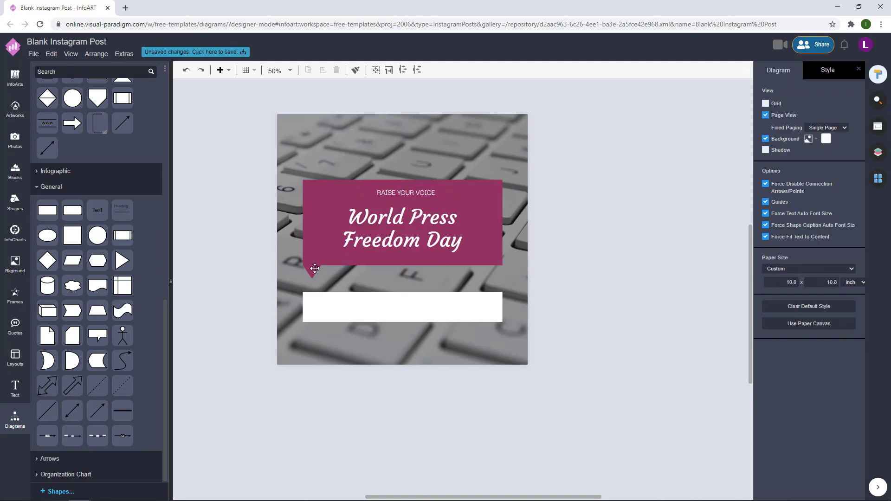
Step: Slightly enlarge the triangle tail and shift it right along the plum rectangle's lower edge, about a quarter of the way across
{"action": "left_click_drag", "start_coordinate": [315, 269], "coordinate": [404, 268]}
{"action": "scroll", "coordinate": [332, 276], "scroll_direction": "up", "scroll_amount": 5}
{"action": "left_click", "coordinate": [233, 332]}
{"action": "scroll", "coordinate": [233, 332], "scroll_direction": "down", "scroll_amount": 1}
{"action": "scroll", "coordinate": [233, 333], "scroll_direction": "down", "scroll_amount": 4}
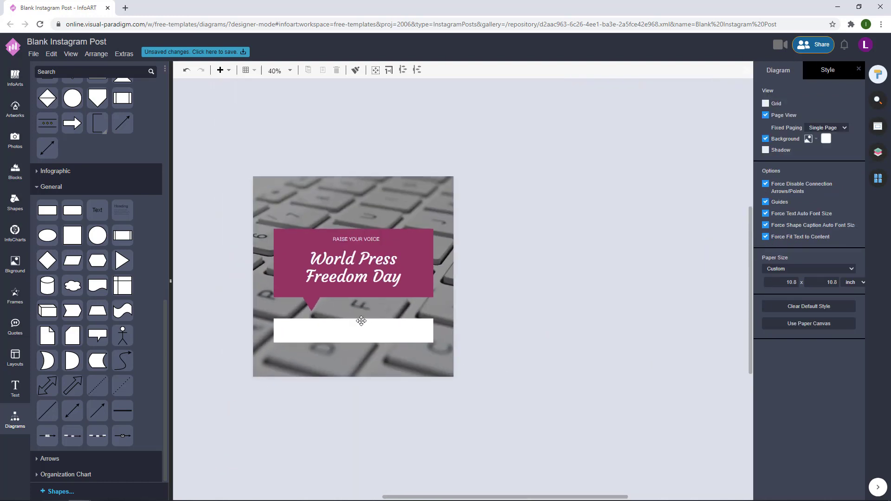
{"action": "left_click", "coordinate": [313, 304]}
{"action": "left_click", "coordinate": [584, 263]}
{"action": "scroll", "coordinate": [584, 263], "scroll_direction": "up", "scroll_amount": 1}
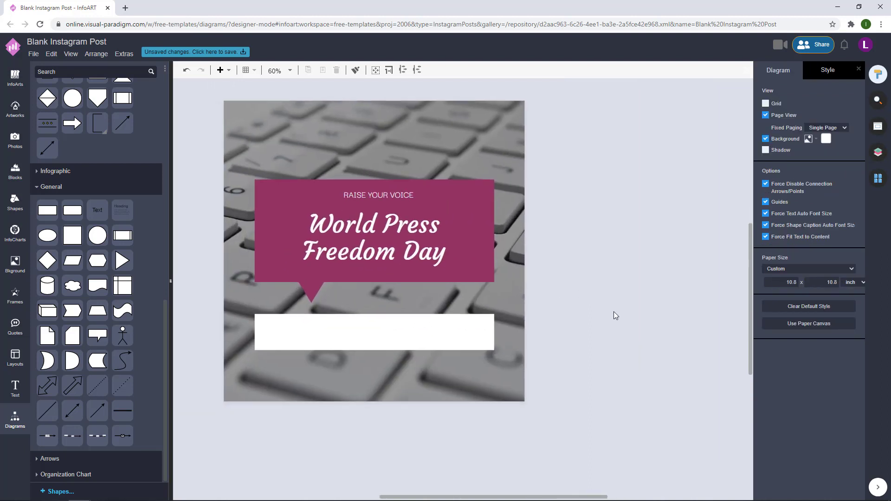
{"action": "scroll", "coordinate": [645, 278], "scroll_direction": "down", "scroll_amount": 2}
{"action": "scroll", "coordinate": [613, 279], "scroll_direction": "up", "scroll_amount": 1}
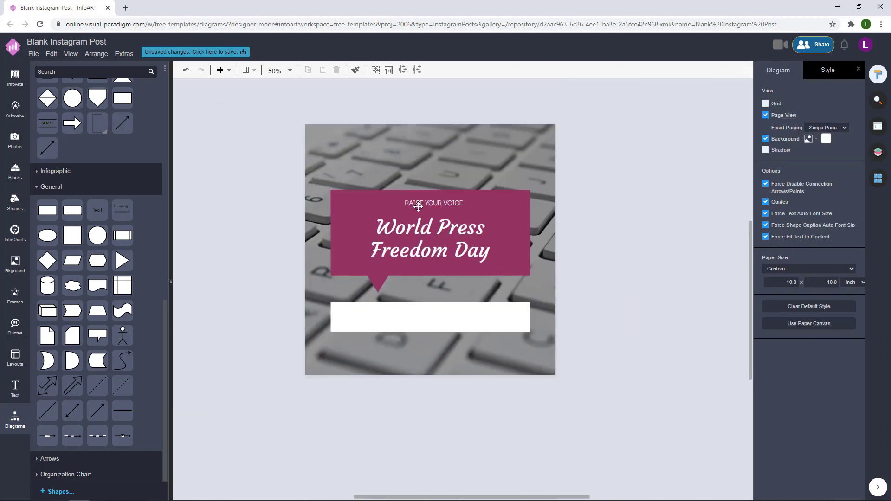
Step: Duplicate the "RAISE YOUR VOICE" text onto the white rectangle in a wide text box and colour it plum
{"action": "left_click", "coordinate": [465, 203]}
{"action": "left_click_drag", "start_coordinate": [465, 202], "coordinate": [600, 311]}
{"action": "scroll", "coordinate": [409, 325], "scroll_direction": "up", "scroll_amount": 3}
{"action": "left_click", "coordinate": [852, 175]}
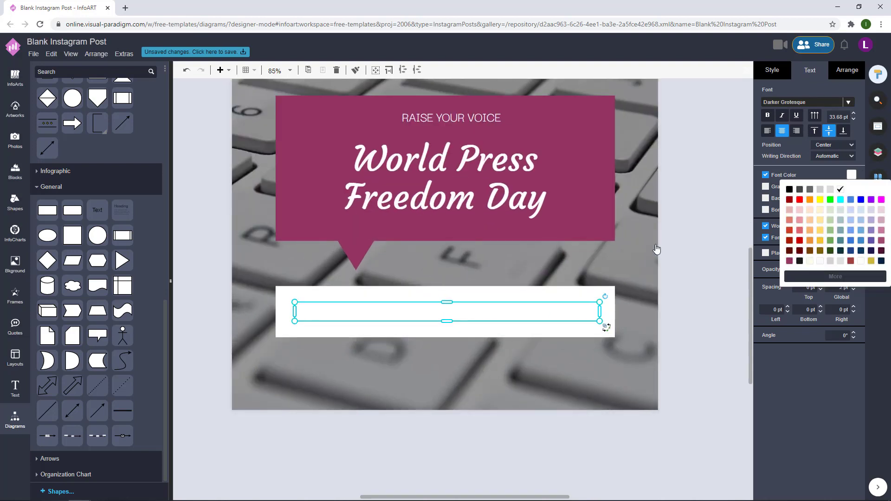
{"action": "left_click", "coordinate": [670, 237]}
{"action": "scroll", "coordinate": [669, 243], "scroll_direction": "down", "scroll_amount": 2}
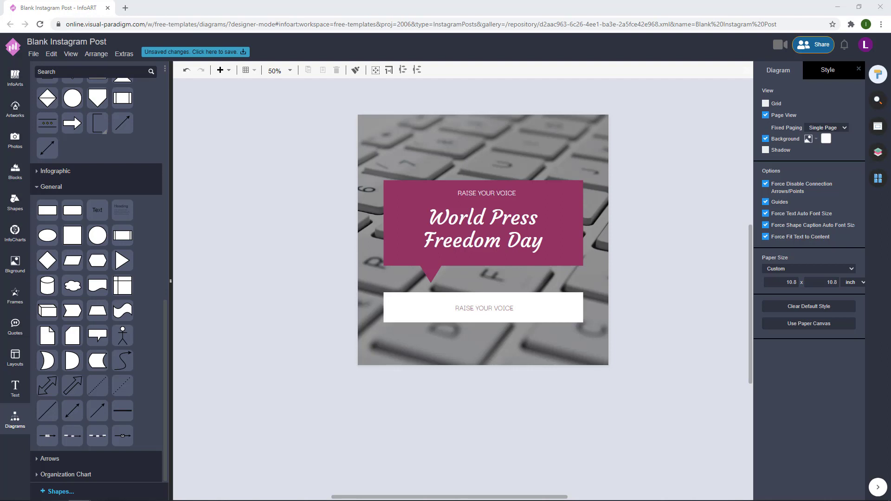
Step: Replace the banner text with "WE ARE ALWAYS COMMITED TO UPHOLD FREEDOM OF PRESS!" and resize its box so it fits on one line
{"action": "double_click", "coordinate": [481, 308]}
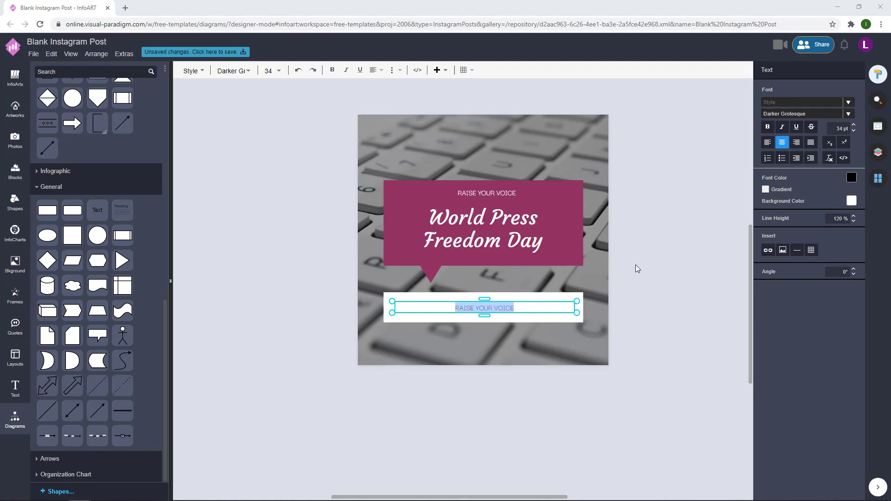
{"action": "left_click", "coordinate": [646, 256]}
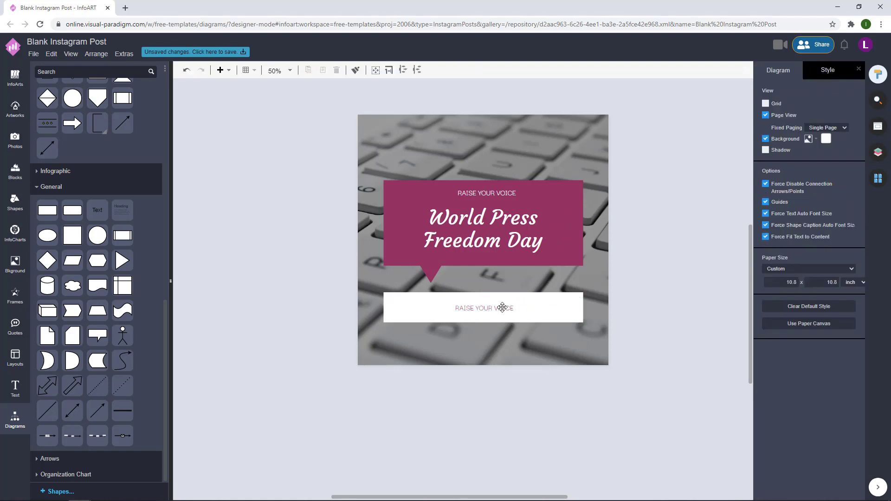
{"action": "double_click", "coordinate": [502, 308]}
{"action": "type", "text": "WE ARE"}
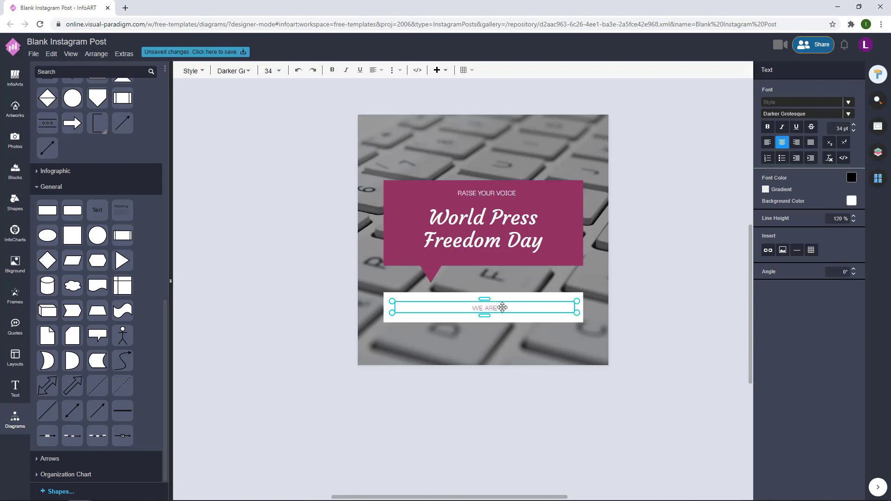
{"action": "type", "text": " ALWAYS COMMITTED TO UPHOLD"}
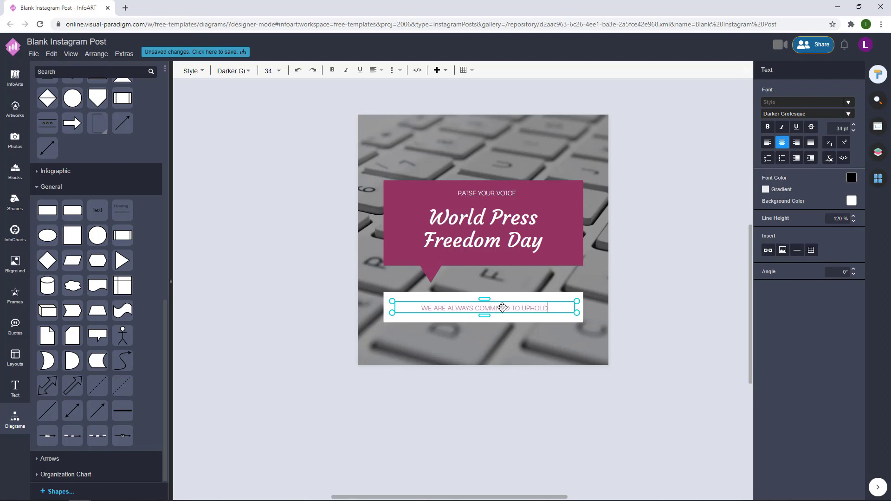
{"action": "type", "text": " FRE"}
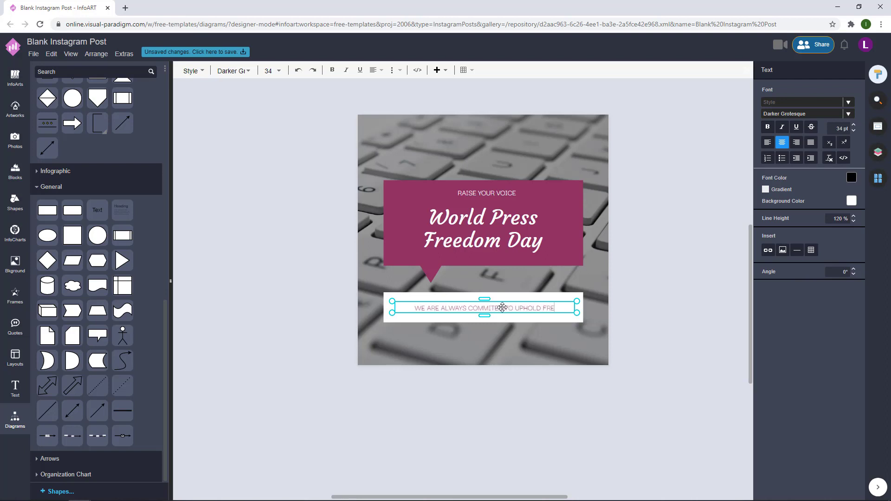
{"action": "type", "text": "EDOM OF PRESS!"}
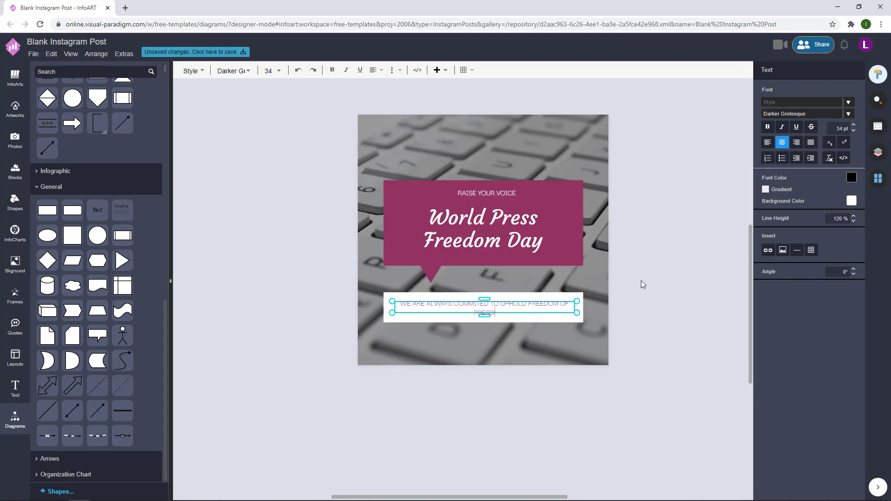
{"action": "left_click", "coordinate": [643, 282]}
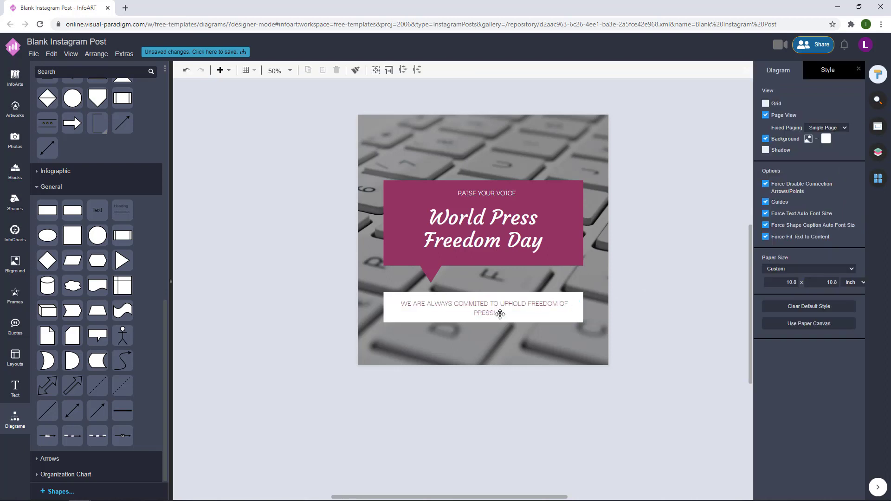
{"action": "left_click", "coordinate": [483, 304]}
{"action": "left_click_drag", "start_coordinate": [485, 316], "coordinate": [486, 313]}
{"action": "double_click", "coordinate": [520, 305]}
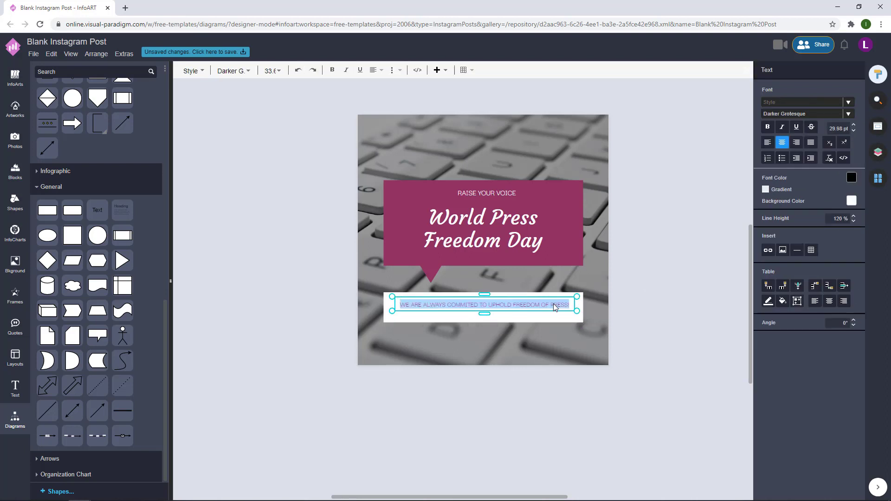
{"action": "left_click", "coordinate": [568, 305]}
{"action": "key", "text": "Return"}
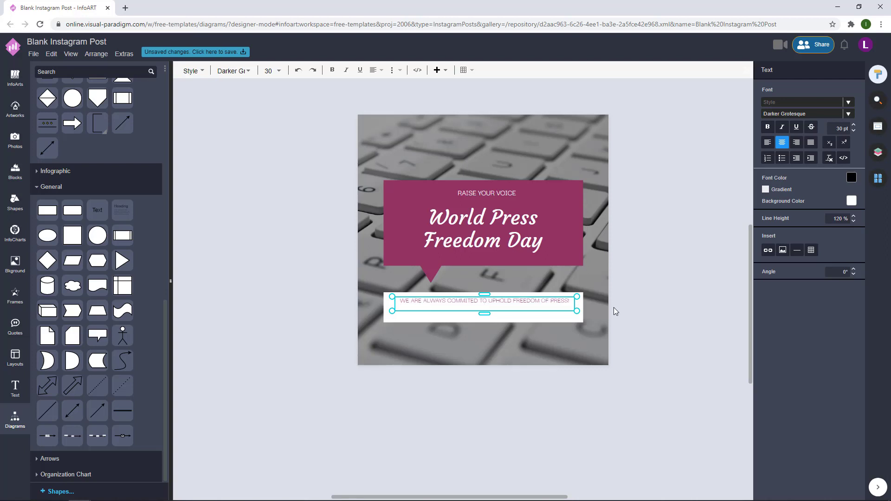
{"action": "type", "text": "www"}
{"action": "key", "text": "BackSpace"}
{"action": "type", "text": ".M"}
{"action": "type", "text": "or"}
{"action": "type", "text": "ris"}
{"action": "type", "text": "writin"}
{"action": "type", "text": "g.com"}
{"action": "left_click", "coordinate": [614, 311]}
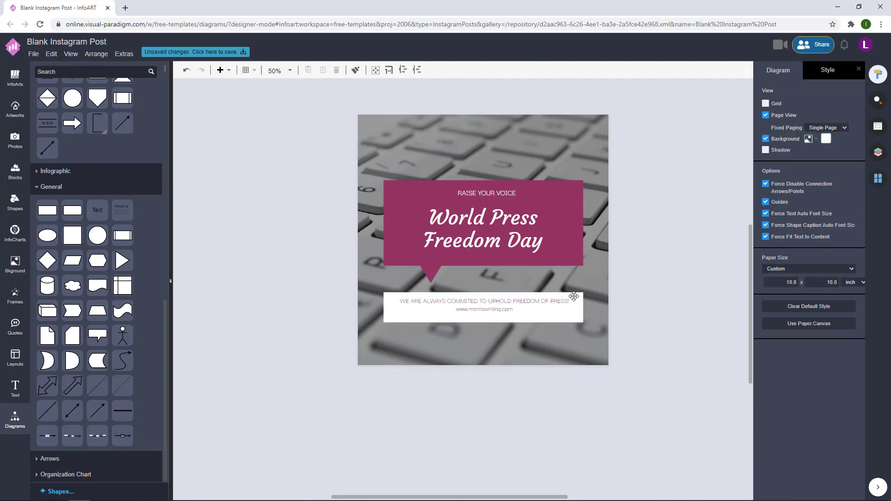
Step: Correct the ending of the banner's web address to ".com"
{"action": "scroll", "coordinate": [576, 295], "scroll_direction": "up", "scroll_amount": 4}
{"action": "double_click", "coordinate": [413, 329]}
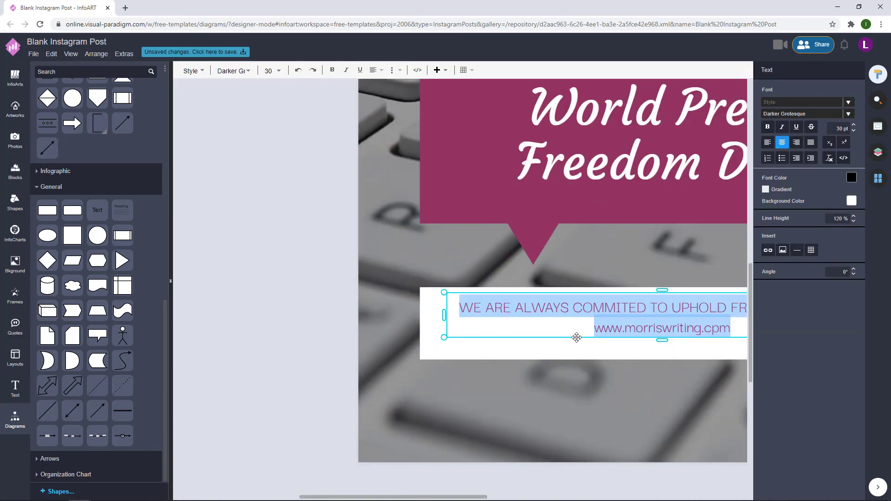
{"action": "left_click", "coordinate": [720, 329]}
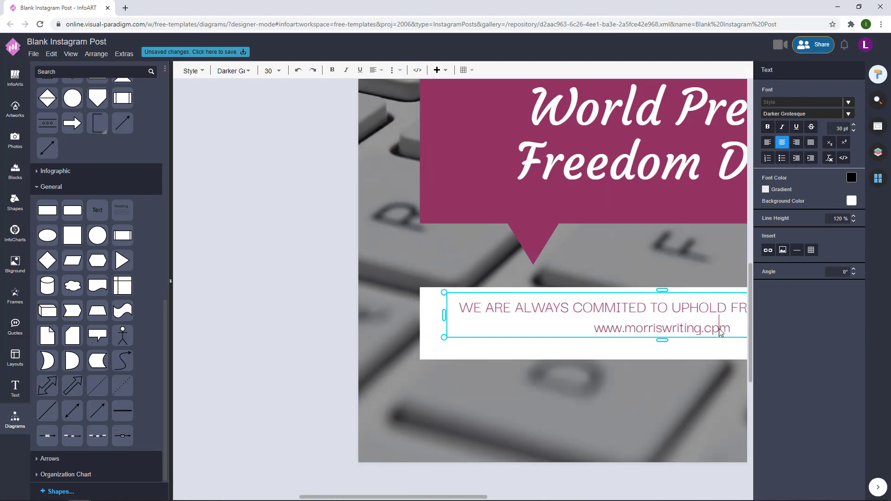
{"action": "left_click", "coordinate": [267, 320]}
{"action": "scroll", "coordinate": [266, 319], "scroll_direction": "down", "scroll_amount": 3}
{"action": "scroll", "coordinate": [536, 363], "scroll_direction": "down", "scroll_amount": 3}
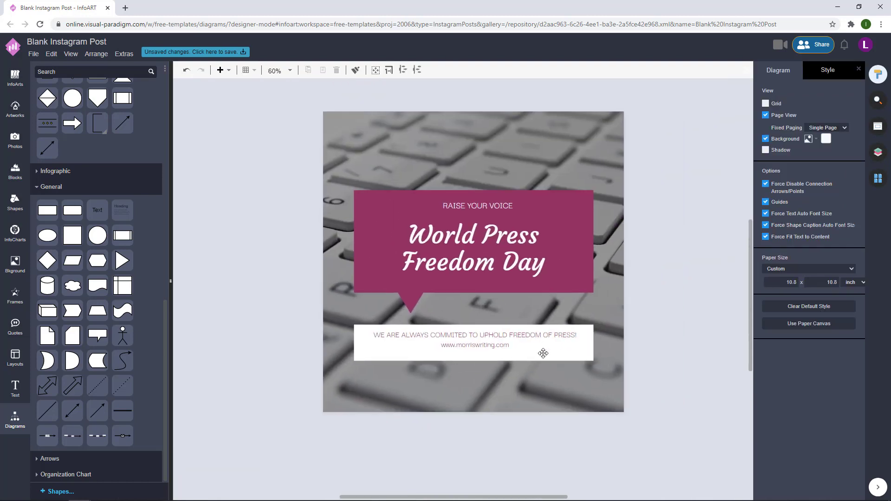
Step: Slightly enlarge the two-line caption and centre it on the white banner, aligned with the text above
{"action": "left_click", "coordinate": [575, 346]}
{"action": "left_click_drag", "start_coordinate": [550, 339], "coordinate": [544, 341]}
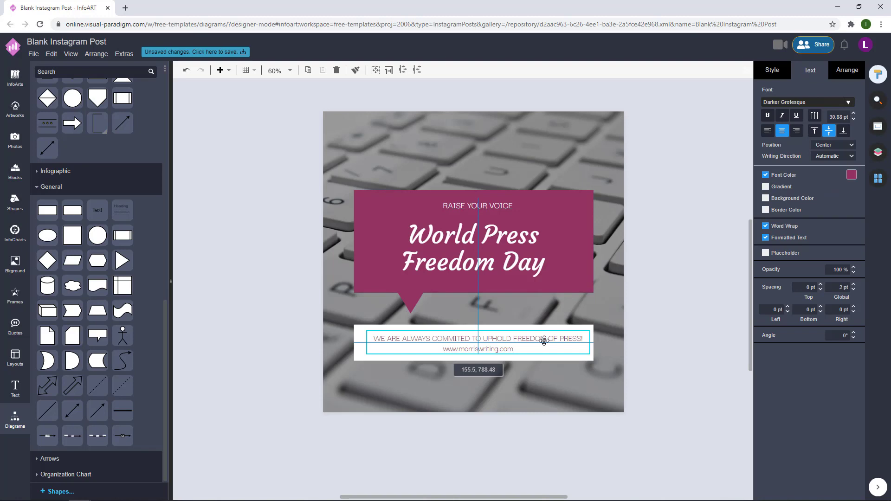
{"action": "left_click", "coordinate": [681, 320]}
{"action": "scroll", "coordinate": [644, 335], "scroll_direction": "down", "scroll_amount": 2}
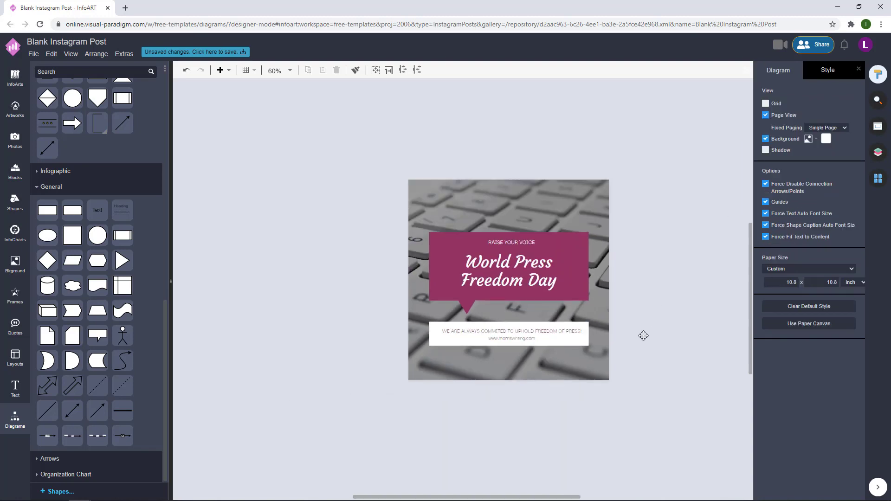
{"action": "scroll", "coordinate": [632, 336], "scroll_direction": "up", "scroll_amount": 1}
{"action": "left_click", "coordinate": [498, 247]}
{"action": "left_click", "coordinate": [660, 256]}
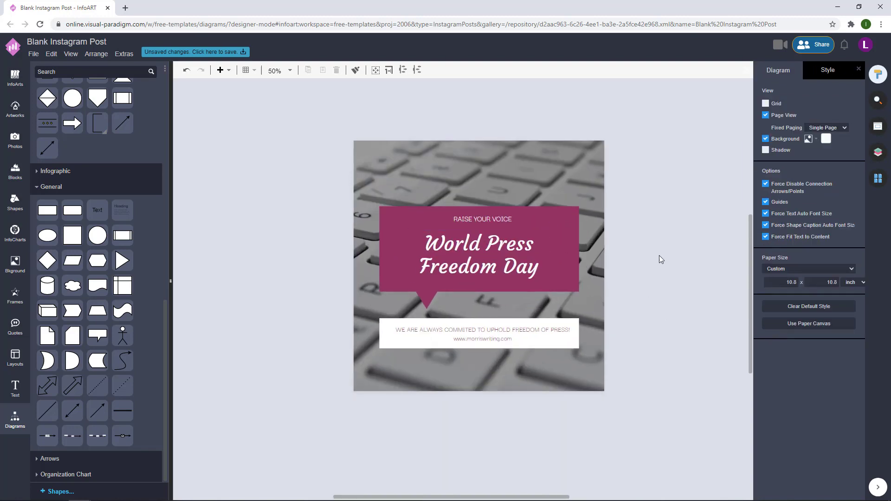
{"action": "left_click_drag", "start_coordinate": [661, 259], "coordinate": [638, 258]}
Step: Try the "press" photos of a man holding a camera and of a desk with camera and coffee as the background
{"action": "left_click", "coordinate": [7, 147]}
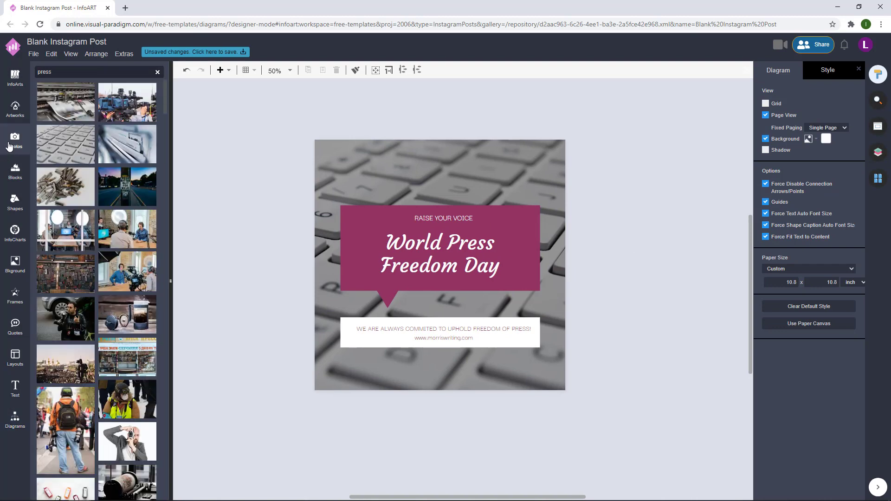
{"action": "left_click_drag", "start_coordinate": [127, 240], "coordinate": [316, 174]}
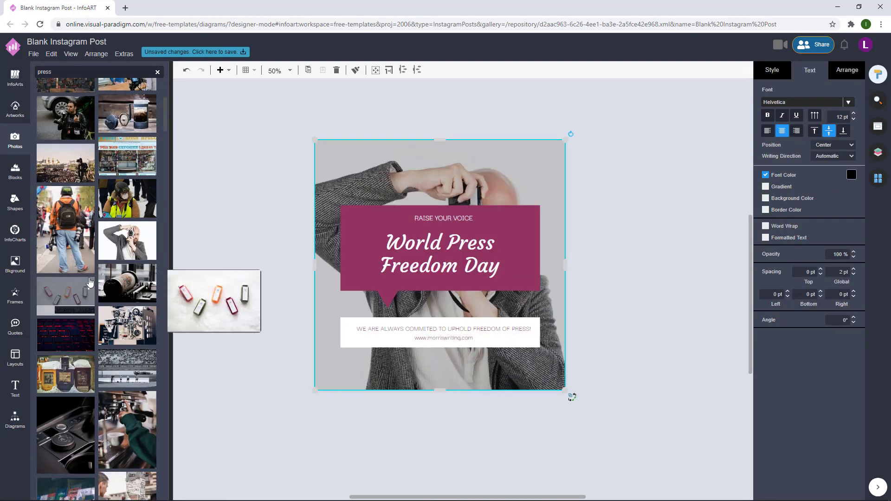
{"action": "scroll", "coordinate": [125, 242], "scroll_direction": "down", "scroll_amount": 5}
{"action": "mouse_move", "coordinate": [155, 214]}
{"action": "scroll", "coordinate": [116, 255], "scroll_direction": "down", "scroll_amount": 5}
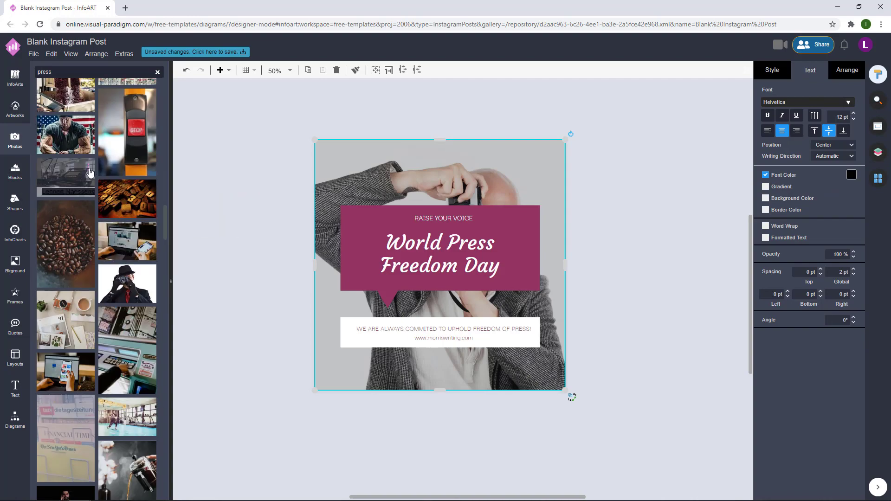
{"action": "left_click_drag", "start_coordinate": [66, 320], "coordinate": [322, 202]}
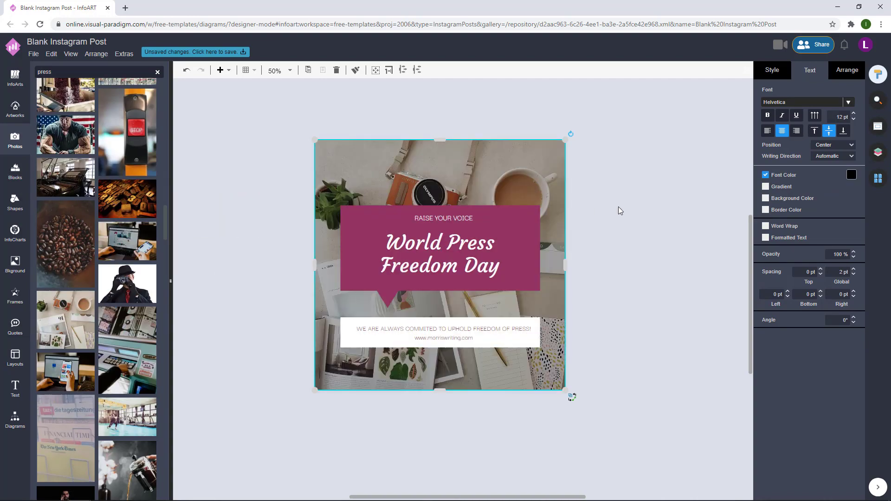
Step: Browse more "press" photos and try the one of scattered charcoal-like sticks as the background
{"action": "scroll", "coordinate": [130, 288], "scroll_direction": "down", "scroll_amount": 5}
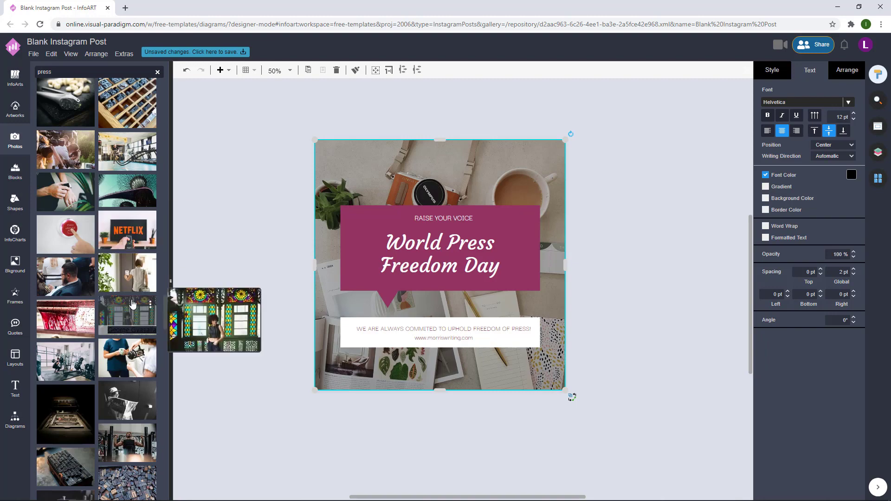
{"action": "scroll", "coordinate": [134, 285], "scroll_direction": "down", "scroll_amount": 5}
{"action": "scroll", "coordinate": [133, 285], "scroll_direction": "down", "scroll_amount": 15}
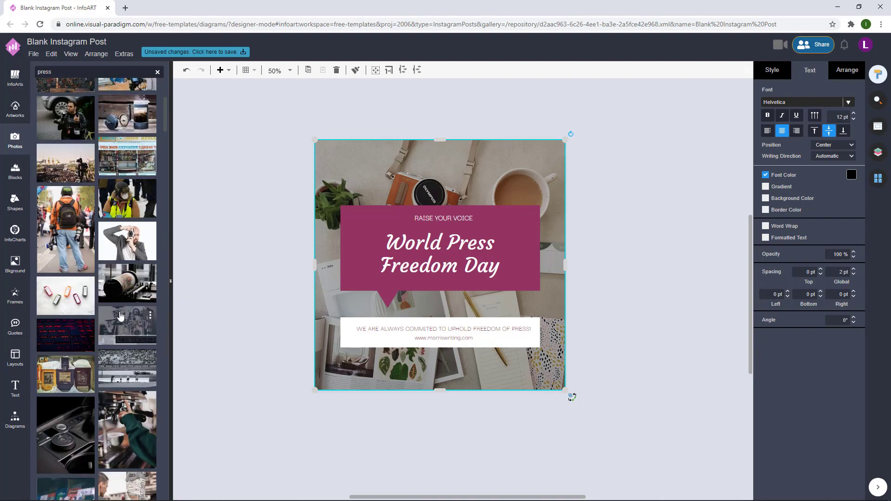
{"action": "left_click_drag", "start_coordinate": [66, 187], "coordinate": [389, 192]}
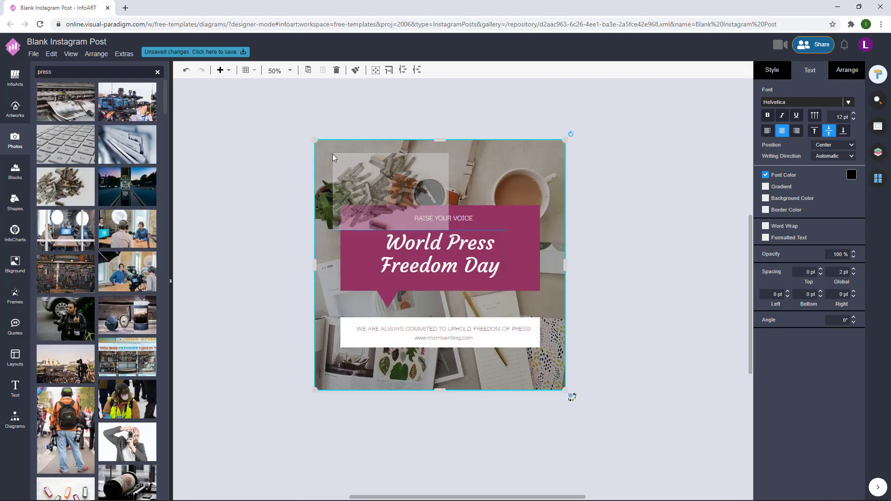
{"action": "key", "text": "Delete"}
{"action": "left_click_drag", "start_coordinate": [70, 191], "coordinate": [316, 163]}
Step: Search the photos for "news" and replace the background with the picture of a phone and tablet showing news
{"action": "left_click_drag", "start_coordinate": [70, 73], "coordinate": [10, 75]}
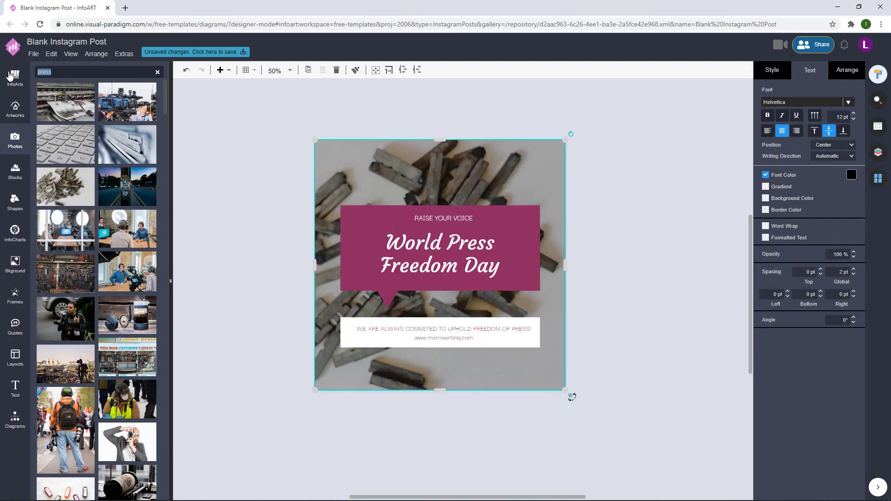
{"action": "type", "text": "newas"}
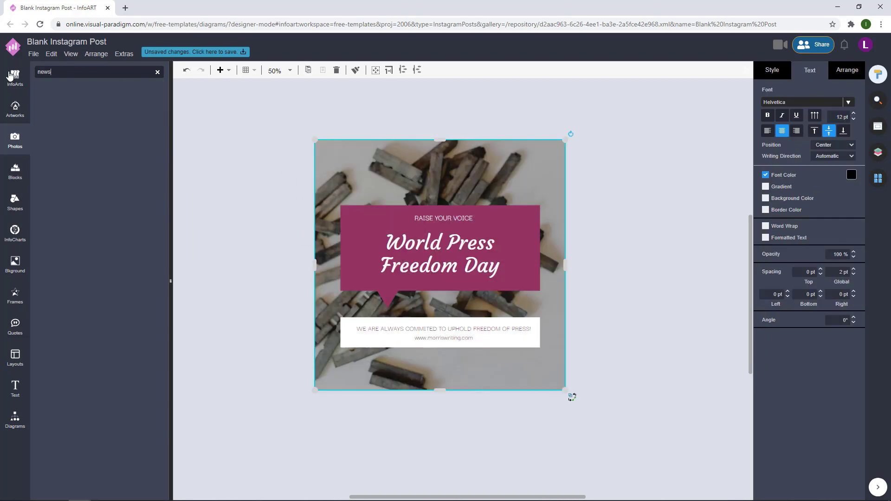
{"action": "left_click_drag", "start_coordinate": [140, 116], "coordinate": [330, 174]}
{"action": "key", "text": "Delete"}
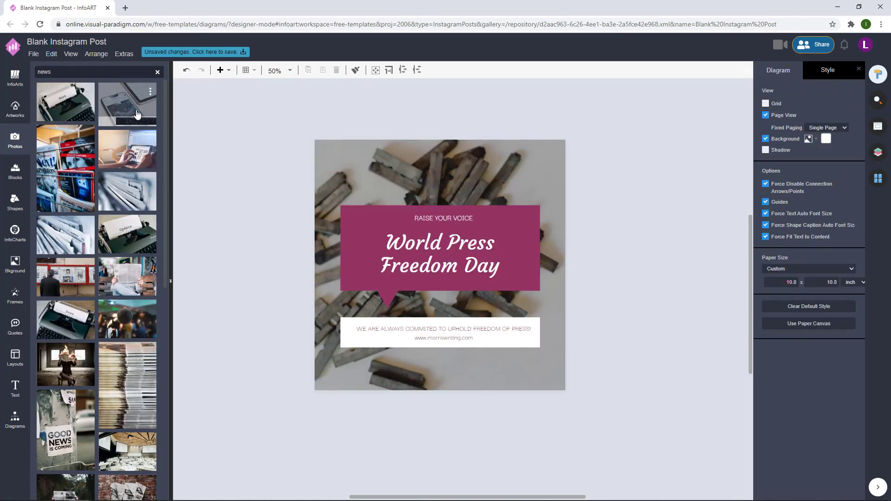
{"action": "left_click_drag", "start_coordinate": [138, 116], "coordinate": [294, 152]}
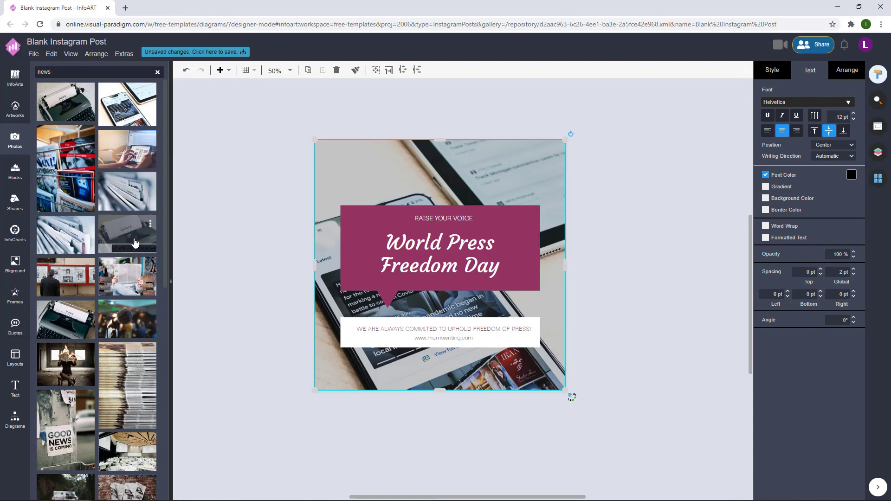
{"action": "scroll", "coordinate": [142, 234], "scroll_direction": "down", "scroll_amount": 6}
{"action": "mouse_move", "coordinate": [145, 229]}
{"action": "scroll", "coordinate": [96, 284], "scroll_direction": "down", "scroll_amount": 10}
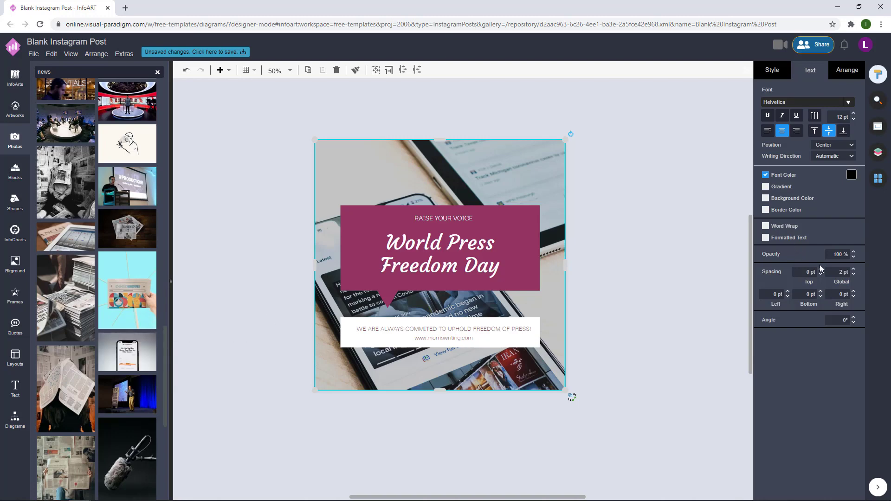
Step: Raise the background photo's overlay to 86% and change the overlay colour to a preset dark grey
{"action": "left_click", "coordinate": [782, 70]}
{"action": "left_click_drag", "start_coordinate": [802, 335], "coordinate": [830, 337]}
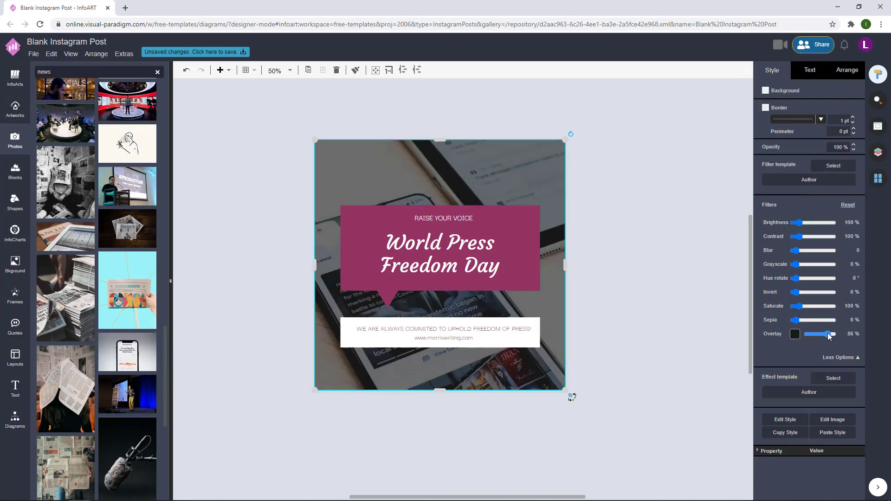
{"action": "left_click", "coordinate": [795, 334]}
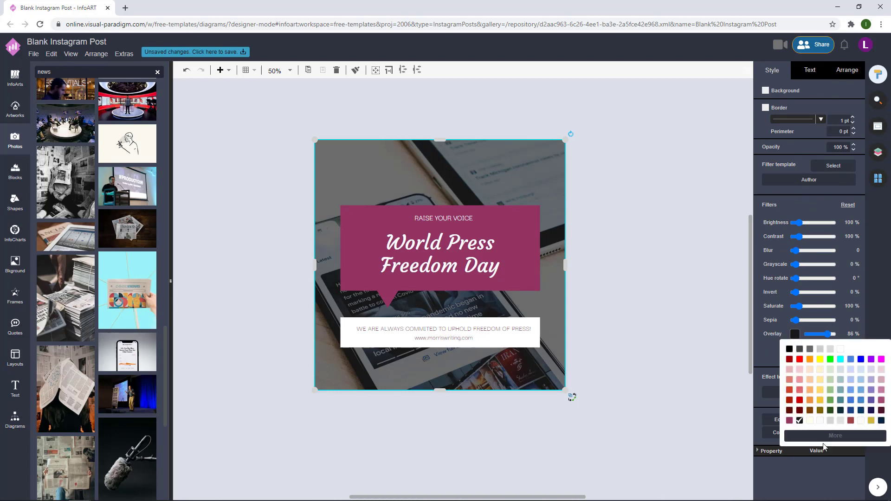
{"action": "left_click", "coordinate": [800, 349]}
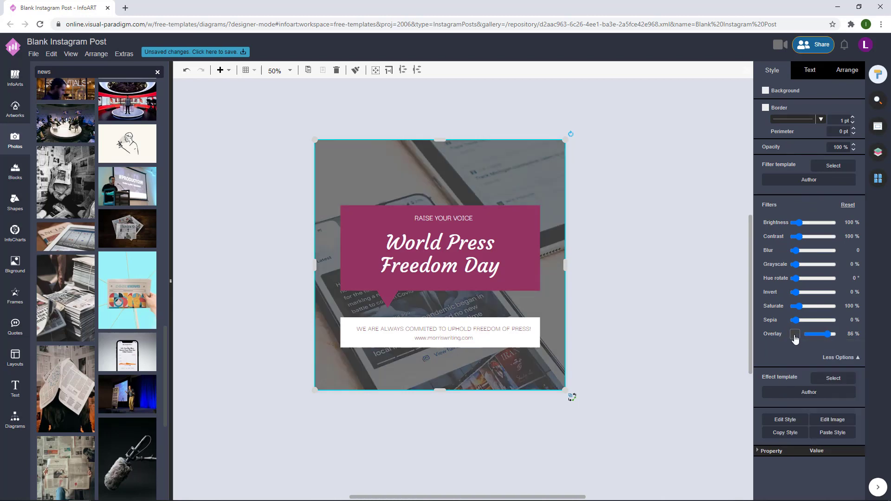
Step: Pick the custom dark grey #2a2929 as the background photo's overlay colour
{"action": "left_click", "coordinate": [796, 334]}
{"action": "left_click", "coordinate": [820, 438]}
{"action": "left_click", "coordinate": [796, 405]}
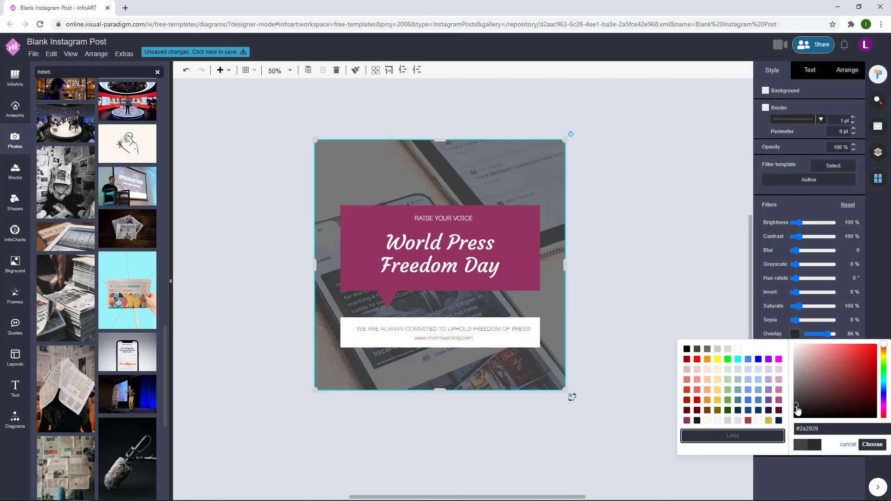
{"action": "left_click", "coordinate": [633, 262]}
{"action": "left_click", "coordinate": [632, 262]}
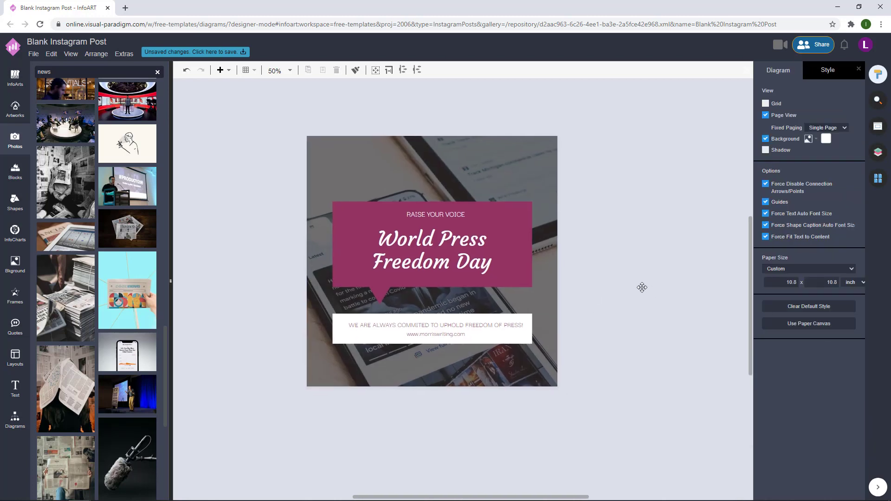
Step: Shift the triangle tail left along the plum rectangle's lower edge, about one sixth of the way across
{"action": "left_click", "coordinate": [378, 295]}
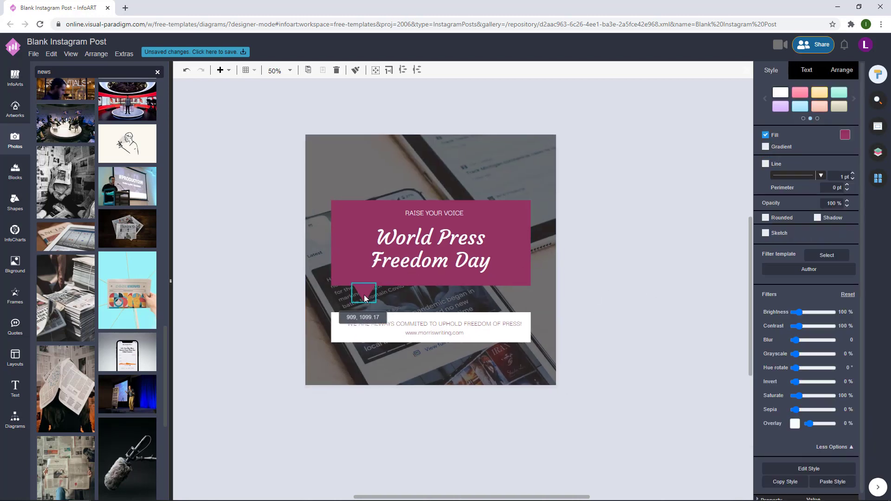
{"action": "left_click", "coordinate": [634, 278]}
{"action": "left_click_drag", "start_coordinate": [642, 308], "coordinate": [623, 301]}
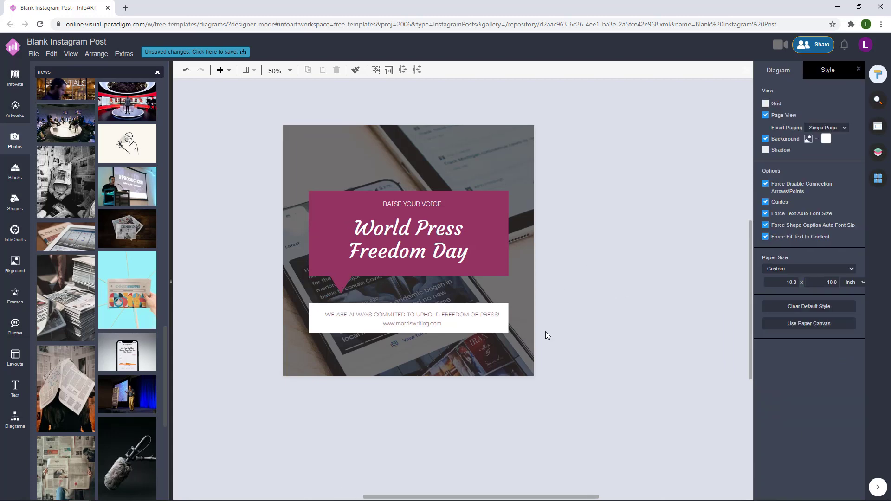
Step: Detach the triangle tail from the plum rectangle and park it beside the canvas
{"action": "left_click_drag", "start_coordinate": [585, 359], "coordinate": [281, 285]}
{"action": "left_click_drag", "start_coordinate": [408, 315], "coordinate": [407, 175]}
{"action": "left_click", "coordinate": [605, 201]}
{"action": "left_click_drag", "start_coordinate": [339, 281], "coordinate": [238, 267]}
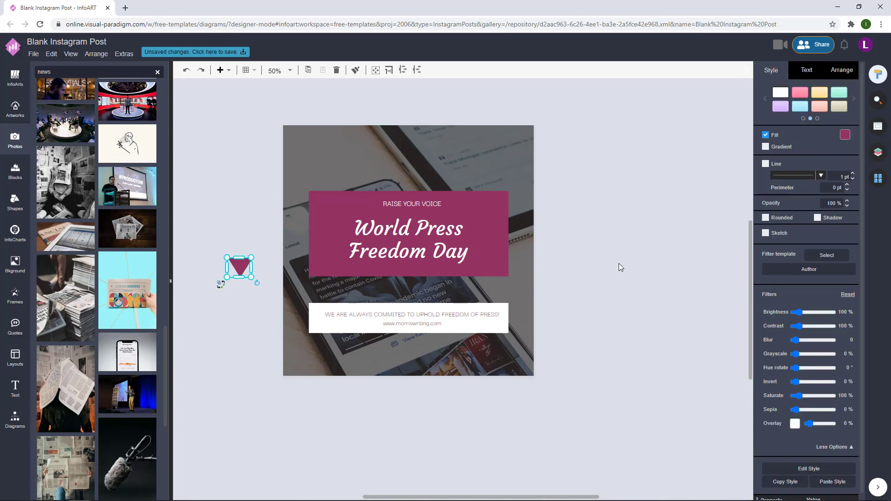
Step: Move the plum rectangle with its two texts down so it sits just above the white banner
{"action": "left_click_drag", "start_coordinate": [584, 295], "coordinate": [308, 232]}
{"action": "left_click_drag", "start_coordinate": [411, 223], "coordinate": [411, 246]}
{"action": "left_click", "coordinate": [568, 350]}
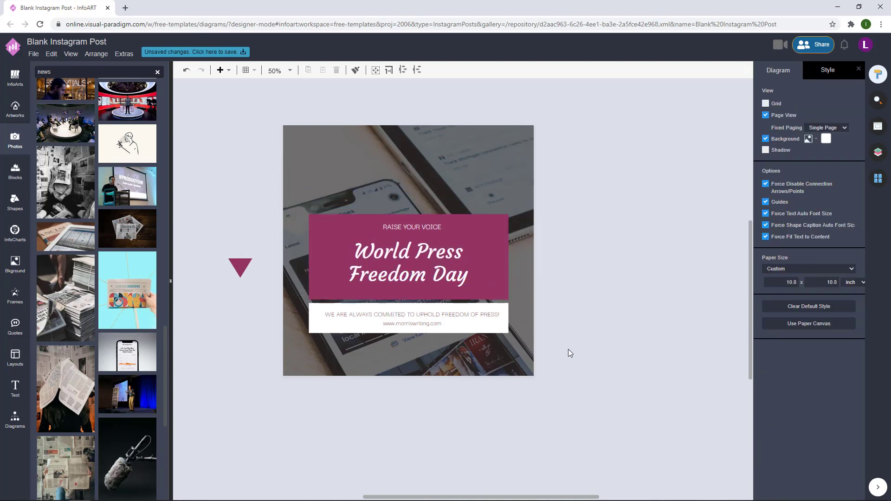
Step: Centre the heading block and white banner together on the canvas and delete the detached triangle
{"action": "left_click_drag", "start_coordinate": [572, 358], "coordinate": [280, 177]}
{"action": "left_click_drag", "start_coordinate": [436, 254], "coordinate": [436, 232]}
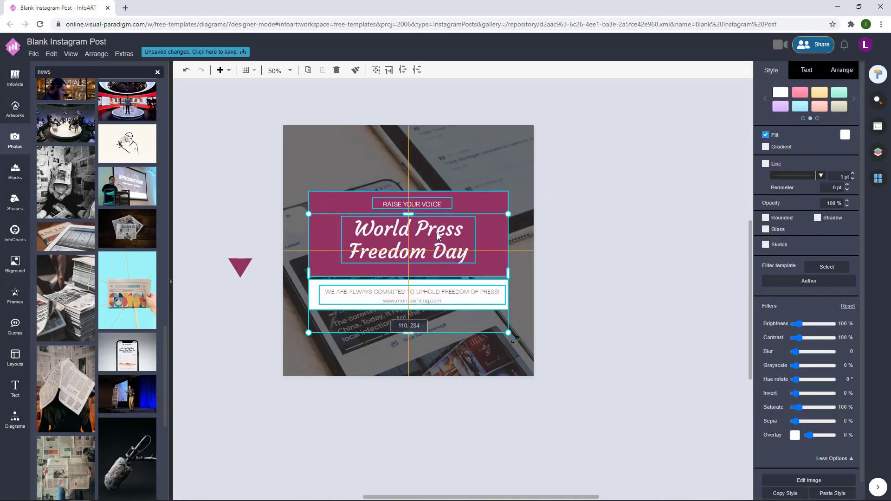
{"action": "left_click", "coordinate": [327, 247]}
{"action": "left_click", "coordinate": [237, 263]}
{"action": "key", "text": "Delete"}
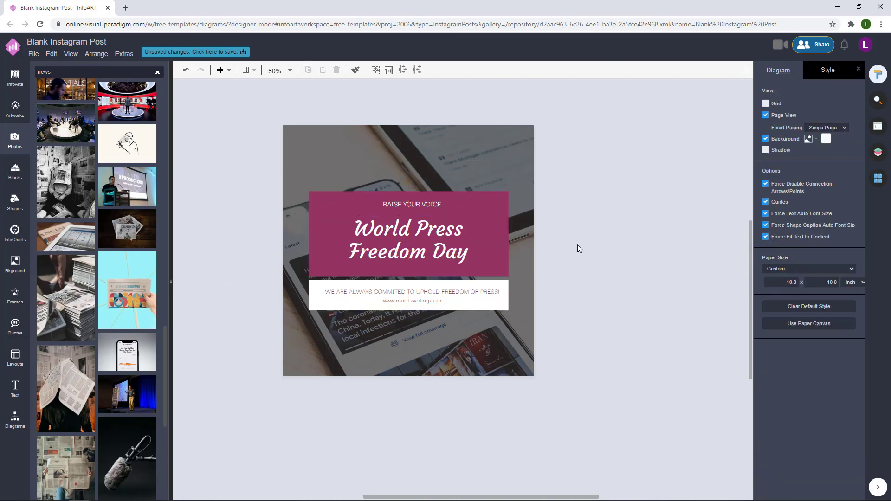
{"action": "scroll", "coordinate": [440, 272], "scroll_direction": "up", "scroll_amount": 1}
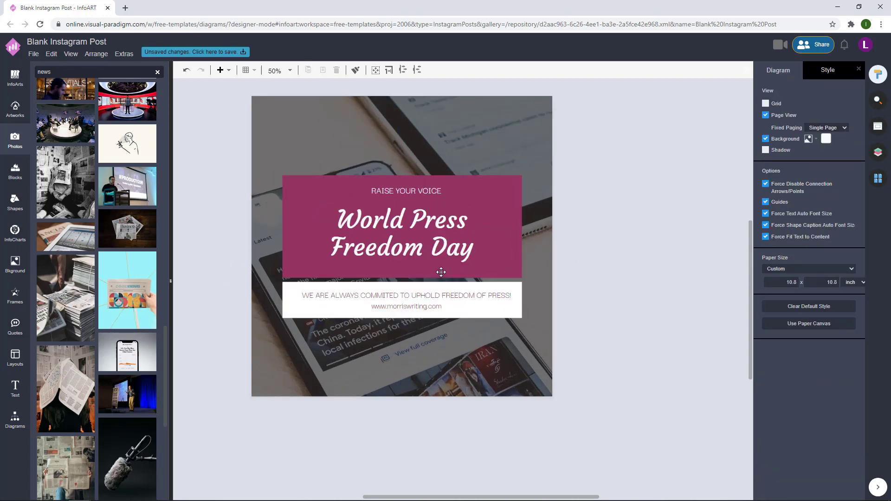
{"action": "scroll", "coordinate": [598, 266], "scroll_direction": "down", "scroll_amount": 3}
{"action": "scroll", "coordinate": [534, 292], "scroll_direction": "up", "scroll_amount": 1}
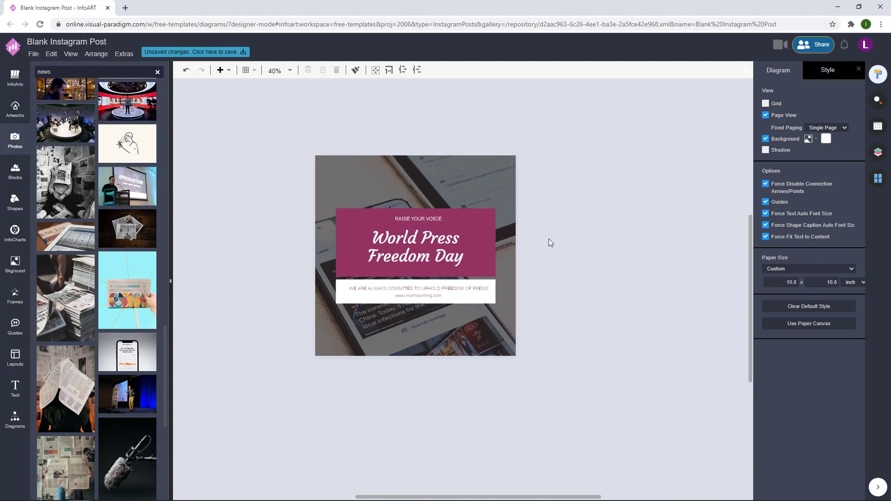
{"action": "scroll", "coordinate": [549, 239], "scroll_direction": "up", "scroll_amount": 1}
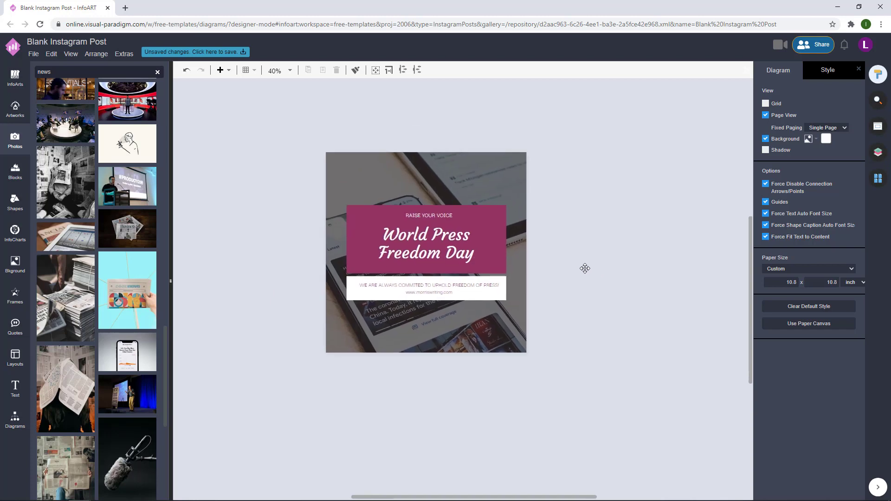
{"action": "scroll", "coordinate": [584, 269], "scroll_direction": "up", "scroll_amount": 1}
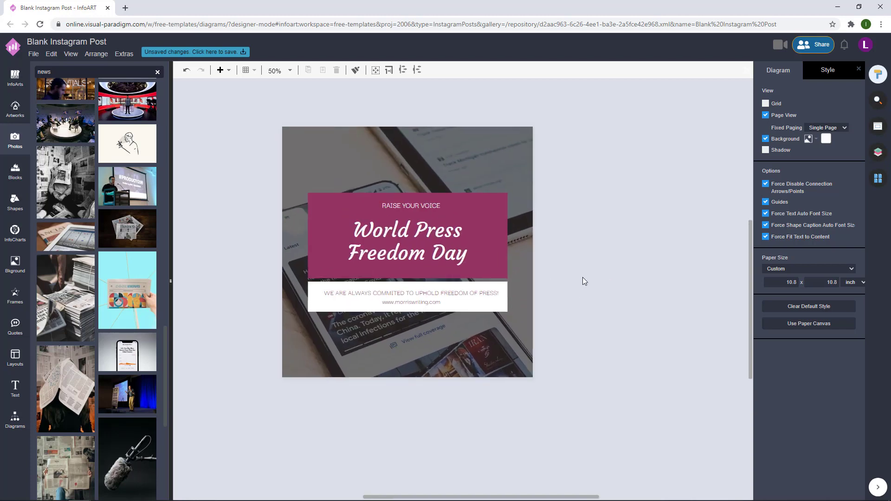
Step: Add a square covering almost the whole canvas, leaving a narrow margin all around, and remove its fill
{"action": "left_click", "coordinate": [15, 419]}
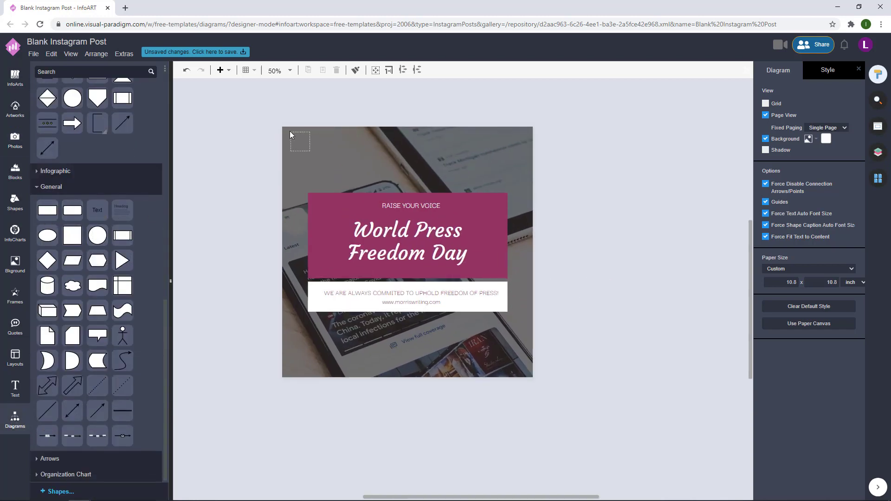
{"action": "left_click_drag", "start_coordinate": [290, 131], "coordinate": [516, 368]}
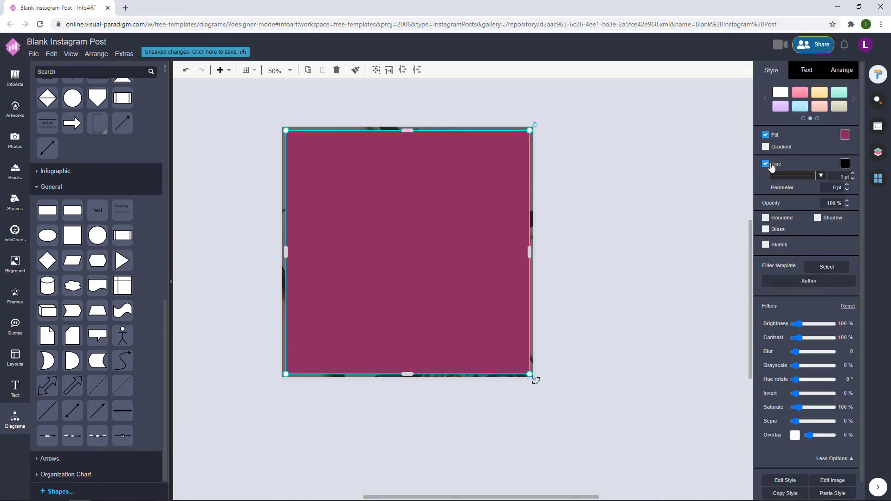
{"action": "left_click", "coordinate": [765, 134]}
Step: Give the square frame a plum outline 4 pt thick
{"action": "left_click", "coordinate": [845, 152]}
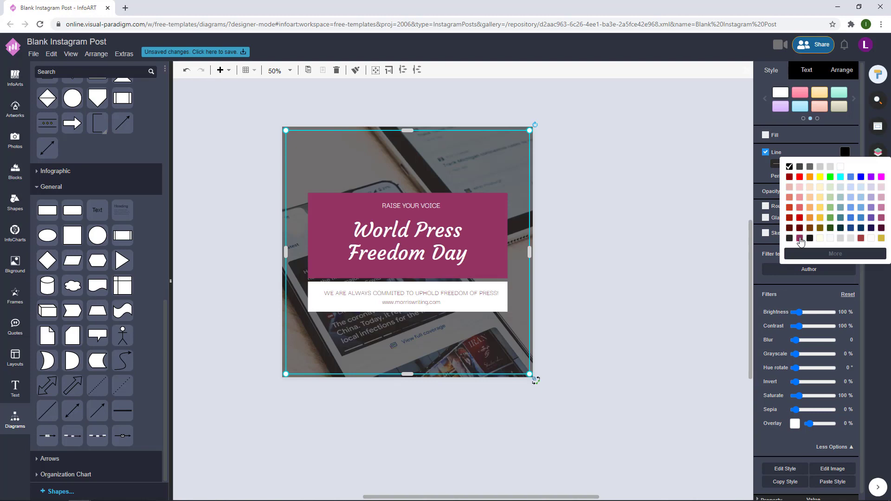
{"action": "left_click", "coordinate": [799, 239]}
{"action": "left_click", "coordinate": [854, 166]}
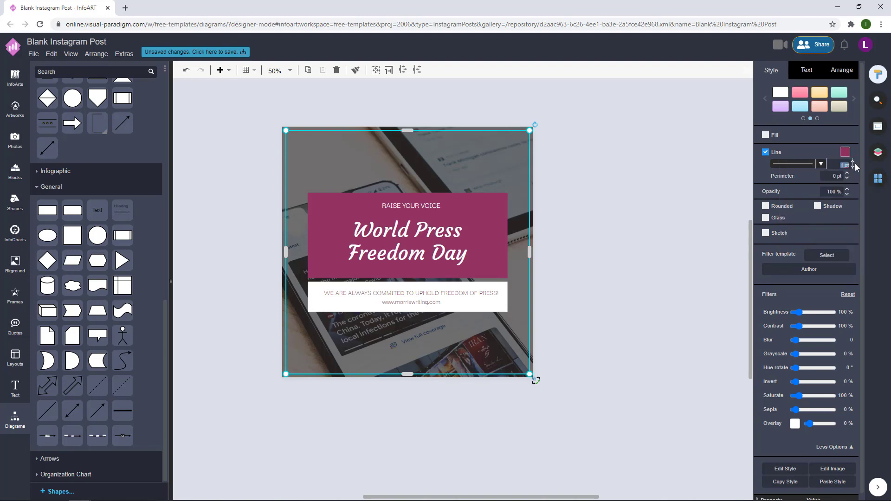
{"action": "left_click", "coordinate": [630, 217]}
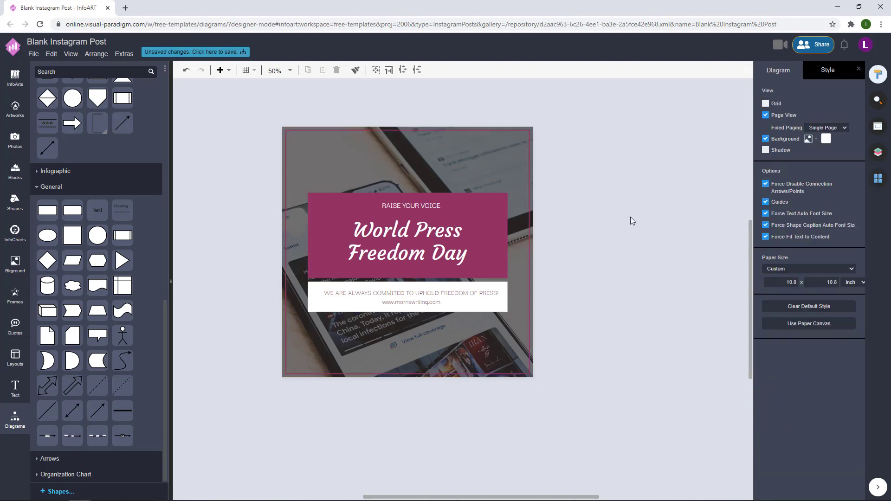
Step: Change the square frame's outline colour to white
{"action": "left_click", "coordinate": [505, 154]}
{"action": "left_click", "coordinate": [845, 153]}
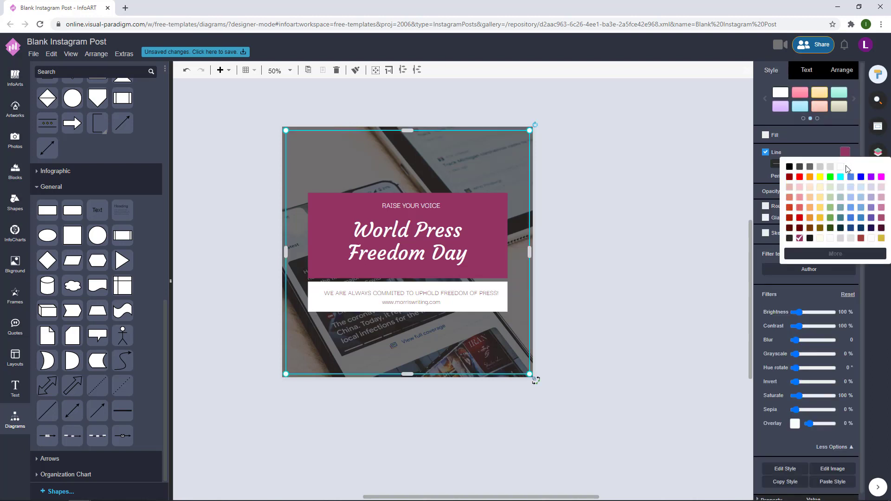
{"action": "left_click", "coordinate": [847, 167]}
{"action": "left_click", "coordinate": [584, 173]}
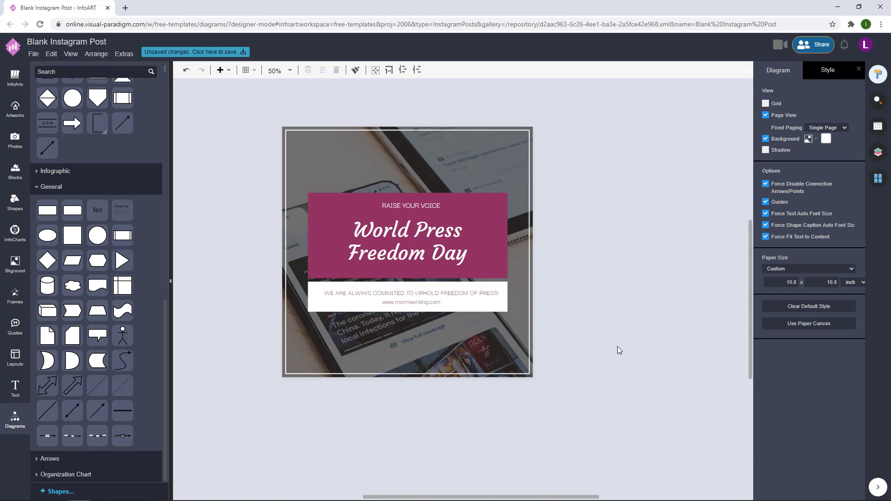
{"action": "left_click_drag", "start_coordinate": [627, 355], "coordinate": [293, 158]}
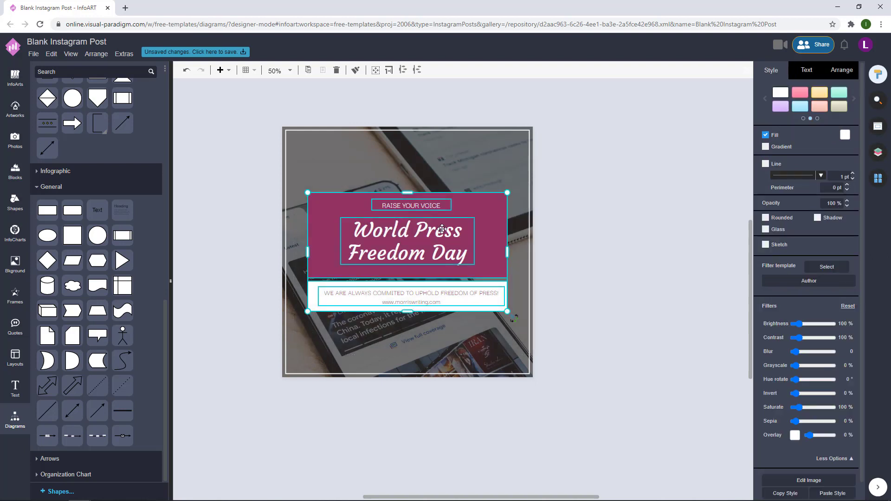
{"action": "left_click", "coordinate": [441, 242]}
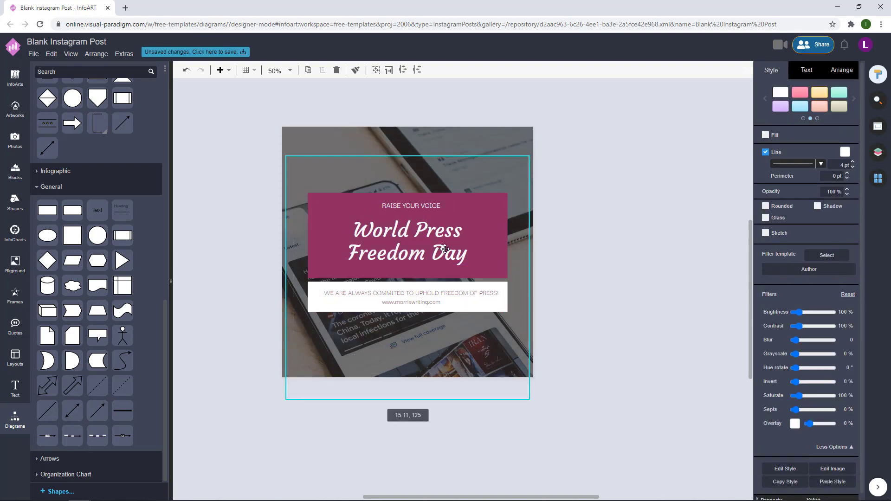
{"action": "left_click", "coordinate": [841, 69]}
{"action": "left_click", "coordinate": [623, 314]}
Step: Try the heading block and white banner lower inside the frame, and undo the move
{"action": "left_click_drag", "start_coordinate": [628, 343], "coordinate": [346, 237]}
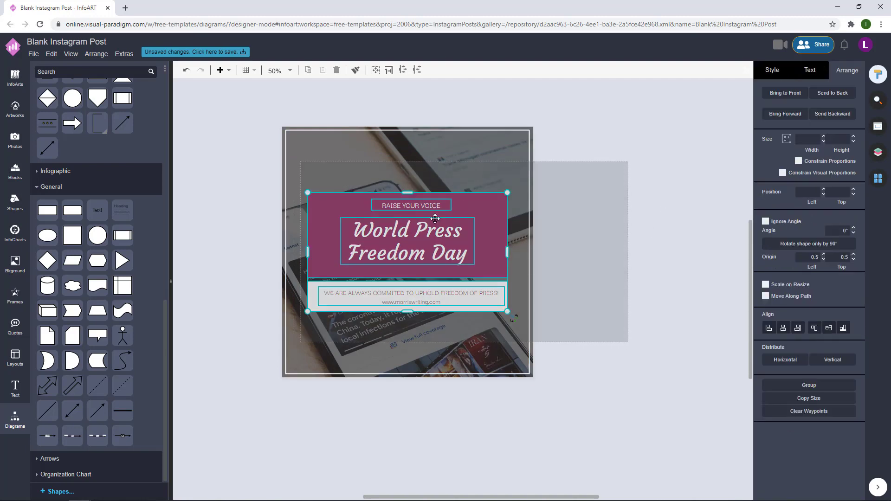
{"action": "left_click_drag", "start_coordinate": [433, 217], "coordinate": [424, 274]}
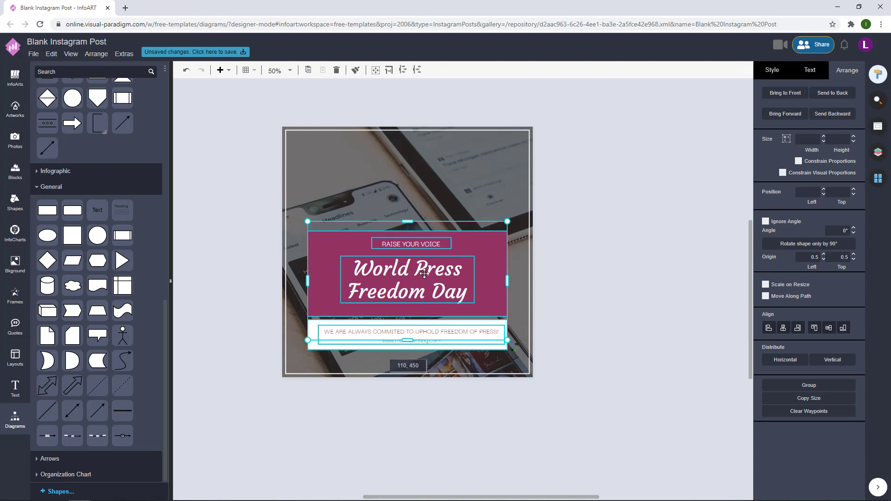
{"action": "left_click", "coordinate": [622, 242]}
{"action": "scroll", "coordinate": [622, 243], "scroll_direction": "up", "scroll_amount": 1}
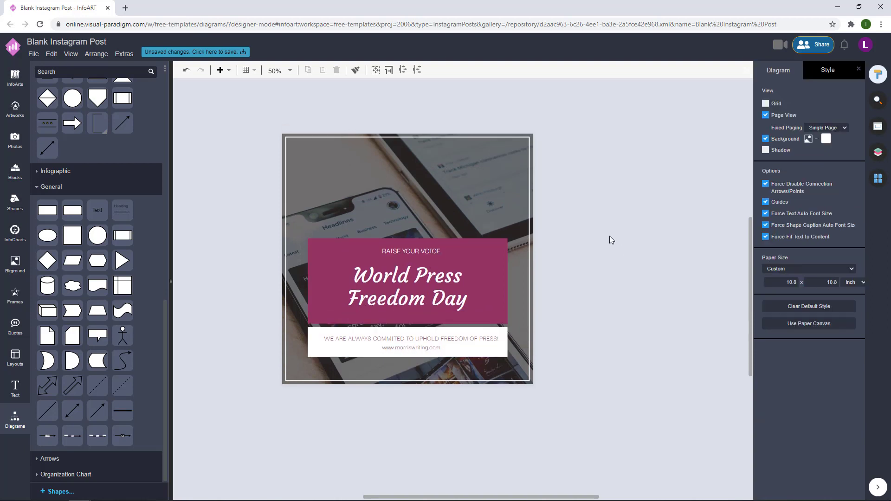
{"action": "key", "text": "ctrl+z"}
{"action": "key", "text": "ctrl+z"}
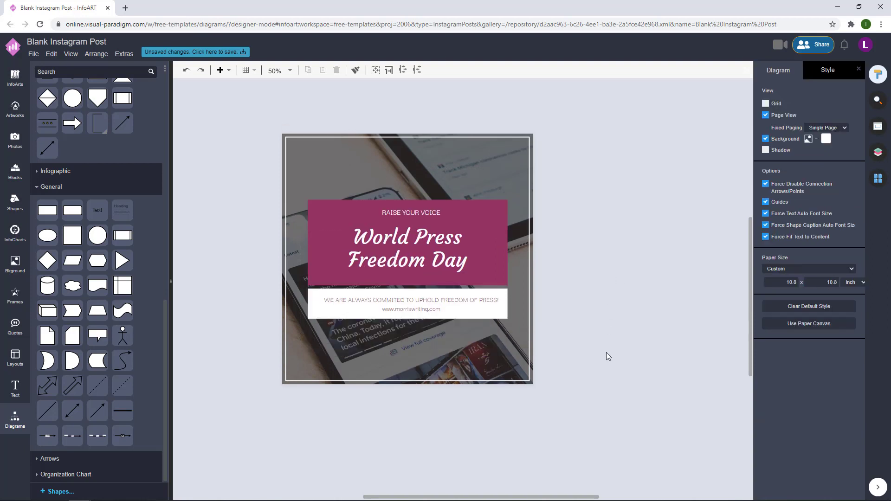
{"action": "left_click_drag", "start_coordinate": [607, 352], "coordinate": [278, 157]}
{"action": "left_click_drag", "start_coordinate": [430, 224], "coordinate": [431, 220]}
{"action": "left_click", "coordinate": [637, 194]}
{"action": "scroll", "coordinate": [98, 271], "scroll_direction": "up", "scroll_amount": 6}
{"action": "scroll", "coordinate": [97, 270], "scroll_direction": "down", "scroll_amount": 6}
{"action": "scroll", "coordinate": [97, 302], "scroll_direction": "up", "scroll_amount": 5}
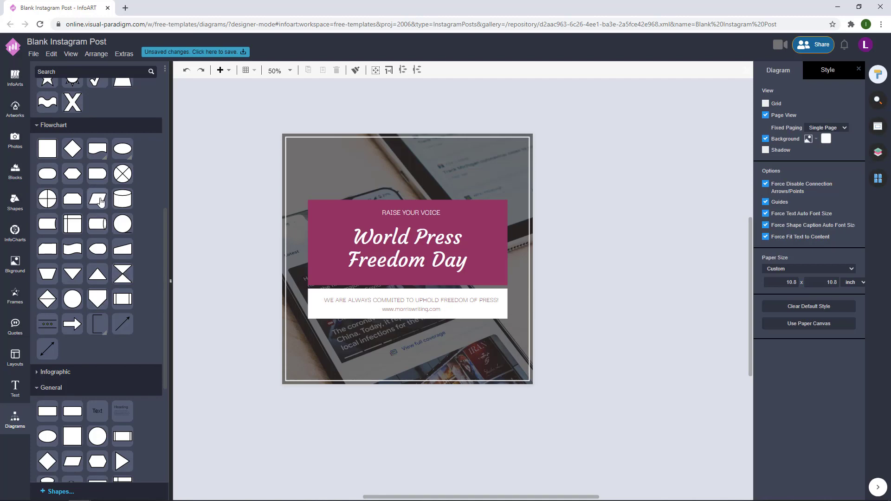
{"action": "scroll", "coordinate": [97, 215], "scroll_direction": "up", "scroll_amount": 6}
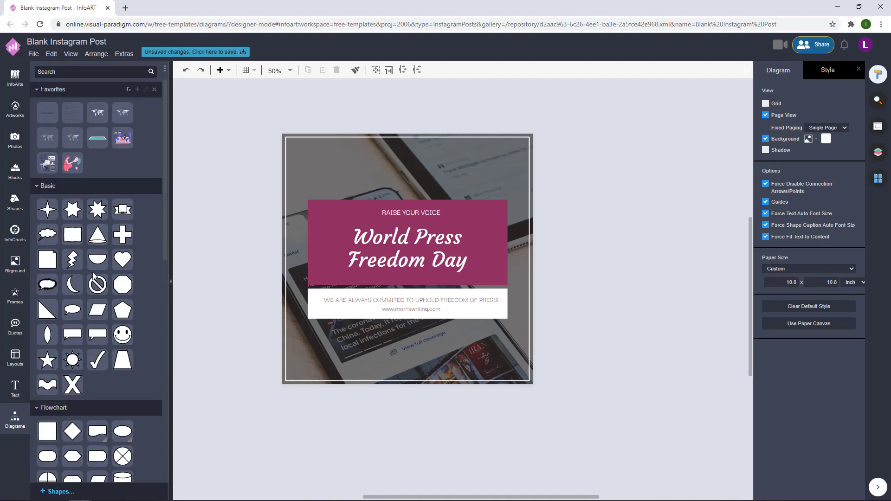
{"action": "scroll", "coordinate": [93, 272], "scroll_direction": "down", "scroll_amount": 9}
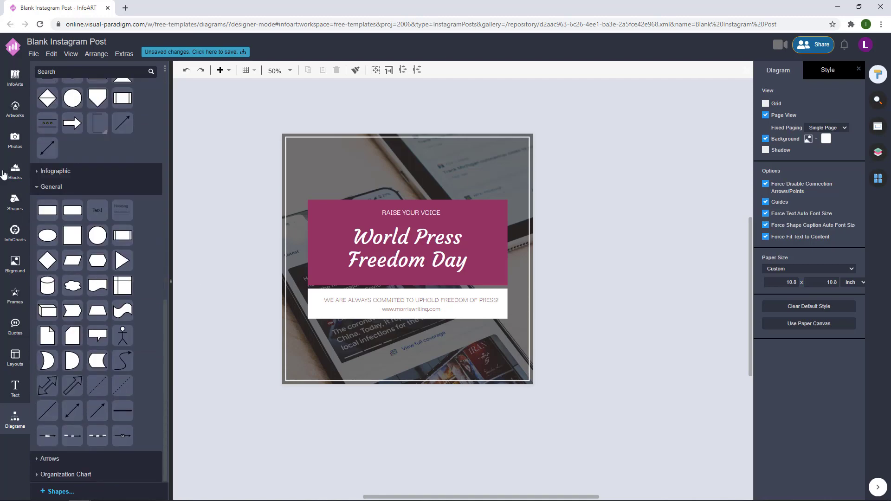
Step: Add the pentagon arrow from Dynamic Blocks, rotated 90° to point down, about 200 × 162 pt, at the canvas's top centre
{"action": "left_click", "coordinate": [16, 111]}
{"action": "left_click", "coordinate": [15, 172]}
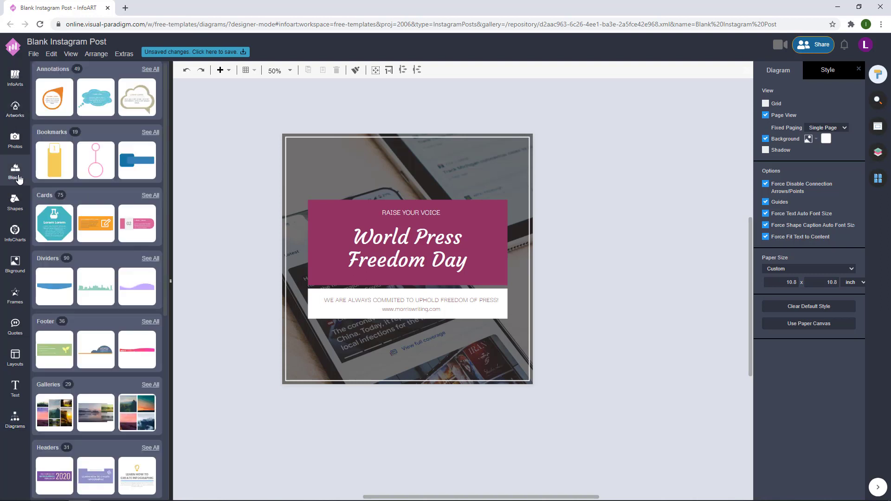
{"action": "left_click", "coordinate": [18, 212]}
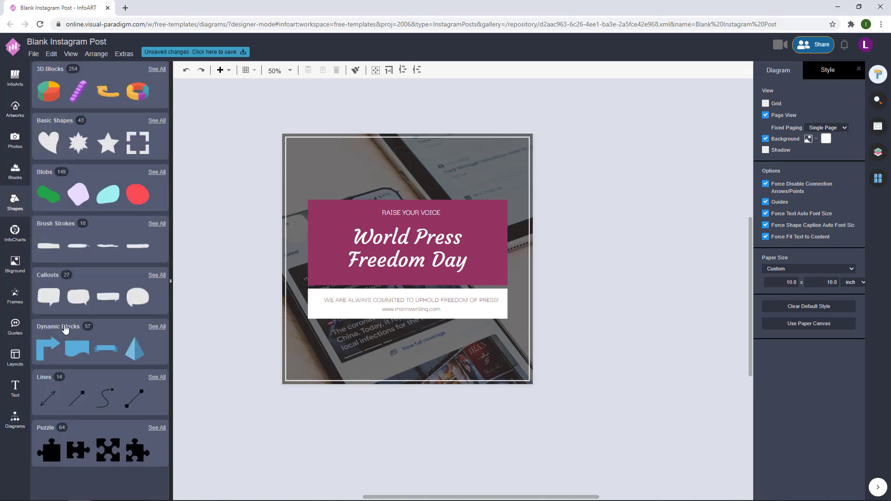
{"action": "left_click", "coordinate": [63, 327]}
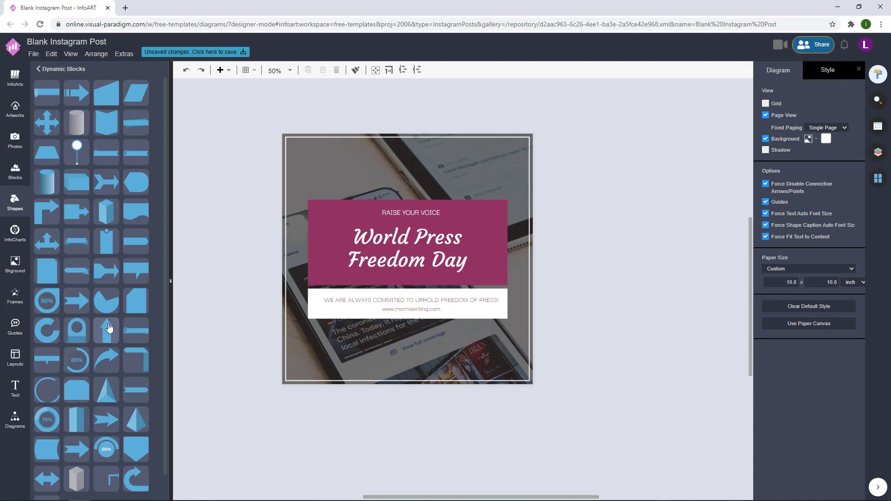
{"action": "scroll", "coordinate": [123, 313], "scroll_direction": "down", "scroll_amount": 1}
{"action": "left_click_drag", "start_coordinate": [142, 368], "coordinate": [238, 236]}
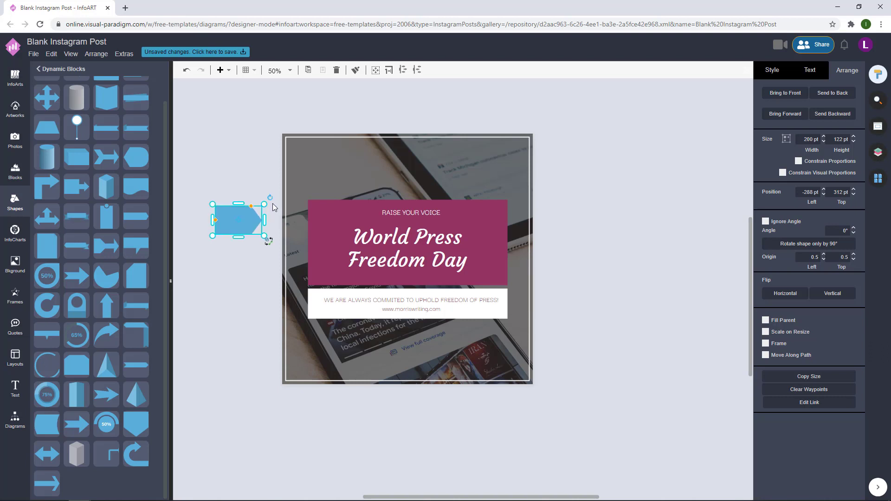
{"action": "left_click_drag", "start_coordinate": [272, 198], "coordinate": [406, 150]}
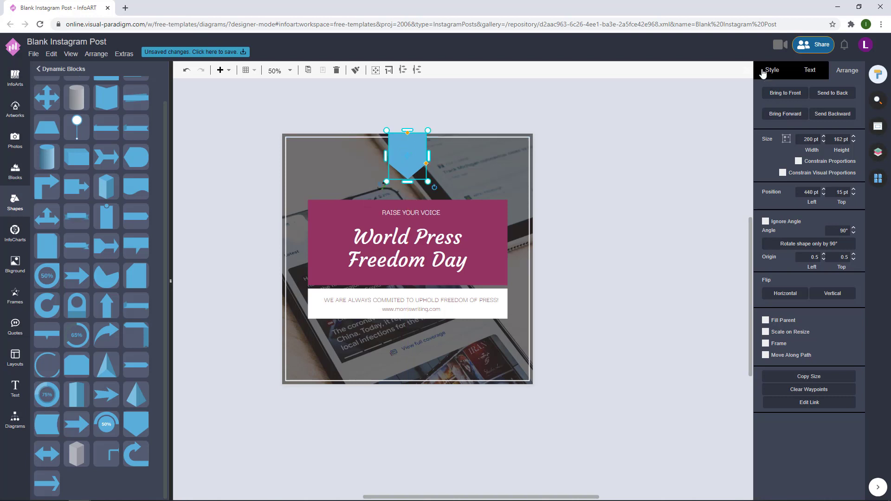
Step: Fill the pentagon arrow with white
{"action": "left_click", "coordinate": [766, 70]}
{"action": "left_click", "coordinate": [845, 135]}
{"action": "left_click", "coordinate": [606, 134]}
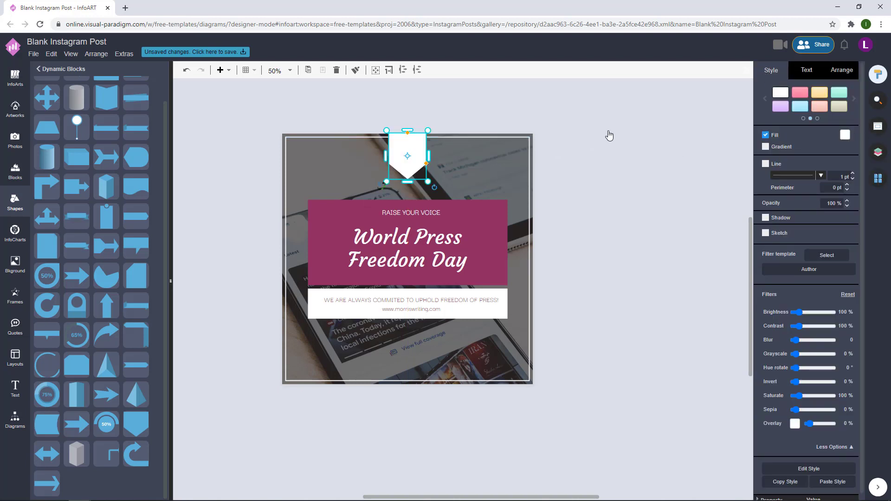
{"action": "left_click", "coordinate": [596, 134]}
Step: Enlarge the white pentagon arrow slightly and keep it centred at the canvas's upper edge
{"action": "left_click", "coordinate": [417, 166]}
{"action": "mouse_move", "coordinate": [426, 179]}
{"action": "left_mouse_down"}
{"action": "mouse_move", "coordinate": [437, 187]}
{"action": "mouse_move", "coordinate": [435, 173]}
{"action": "left_mouse_up"}
{"action": "left_click_drag", "start_coordinate": [421, 163], "coordinate": [420, 163]}
{"action": "left_click", "coordinate": [628, 156]}
{"action": "left_click_drag", "start_coordinate": [618, 190], "coordinate": [609, 195]}
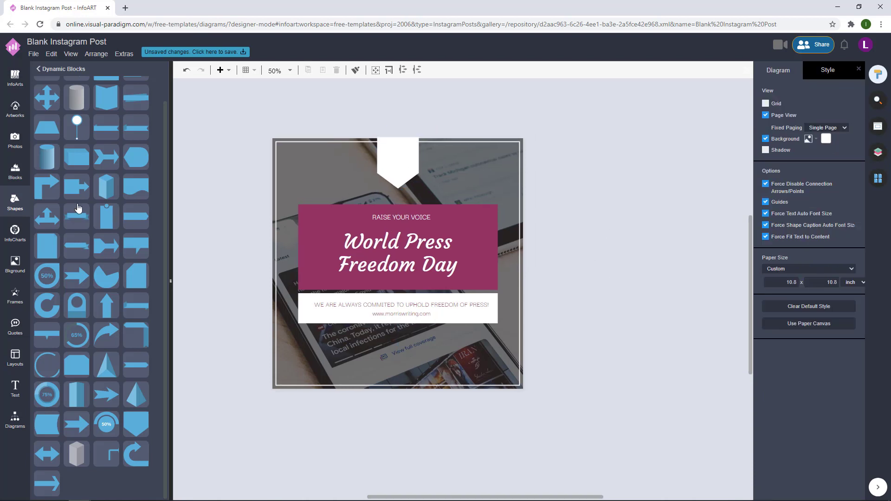
Step: Search the artworks for "pen" and add the outlined fountain-pen nib icon beside the canvas
{"action": "left_click", "coordinate": [19, 115]}
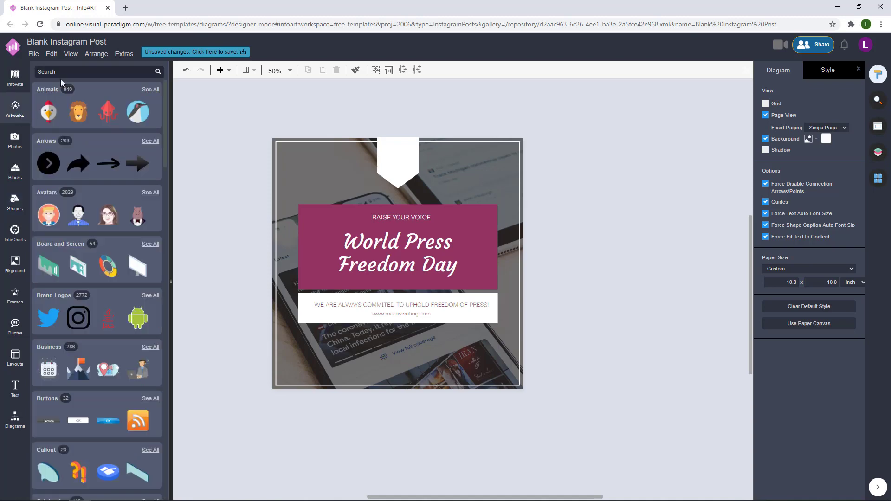
{"action": "left_click", "coordinate": [64, 73]}
{"action": "type", "text": "pen"}
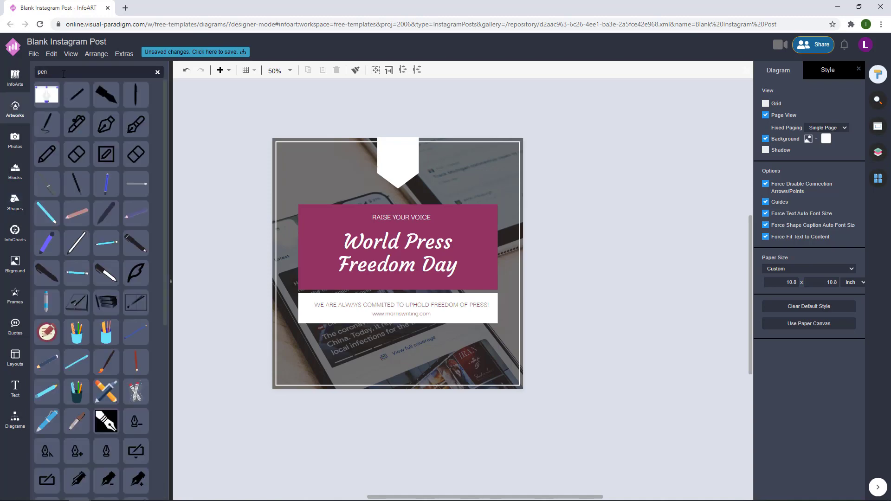
{"action": "scroll", "coordinate": [100, 181], "scroll_direction": "down", "scroll_amount": 6}
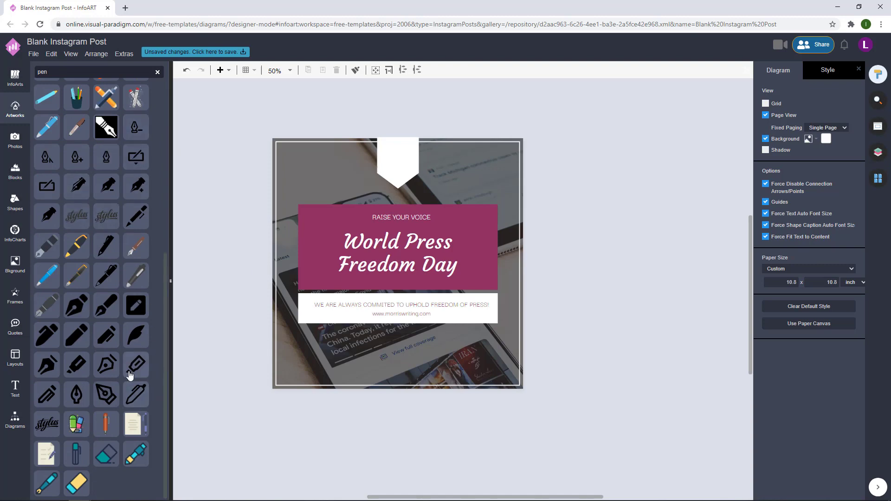
{"action": "mouse_move", "coordinate": [116, 406]}
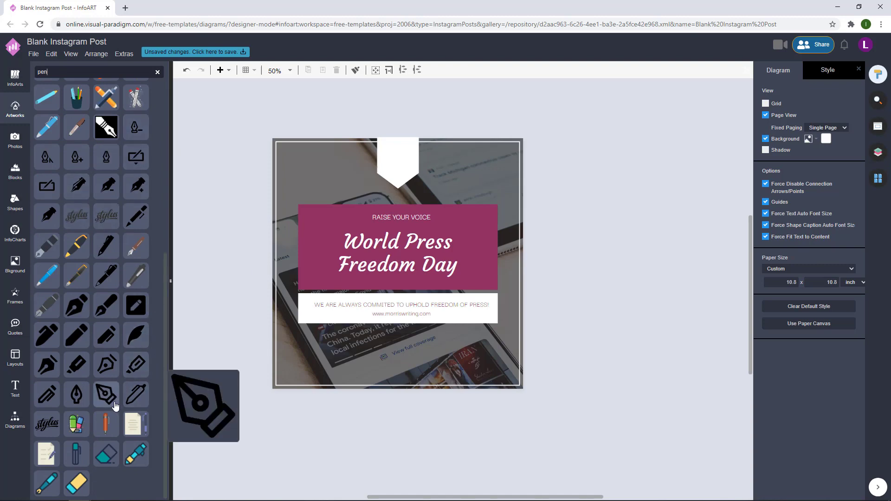
{"action": "left_click_drag", "start_coordinate": [115, 406], "coordinate": [617, 224]}
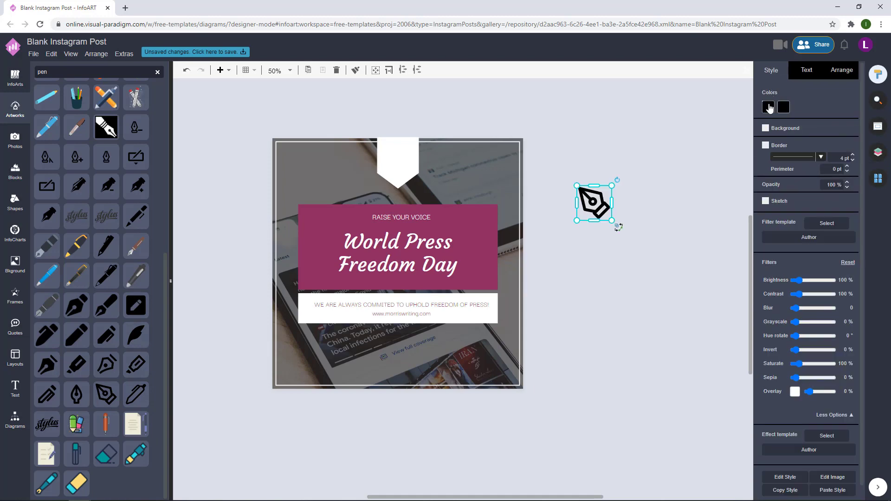
Step: Recolour the pen nib icon with a plum outline and a transparent inside
{"action": "left_click", "coordinate": [768, 108]}
{"action": "left_click", "coordinate": [792, 194]}
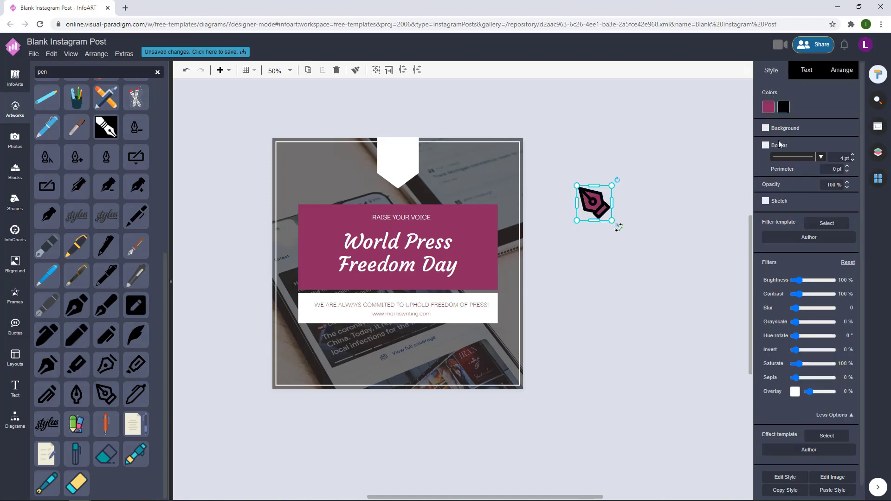
{"action": "left_click", "coordinate": [768, 108]}
{"action": "left_click", "coordinate": [808, 195]}
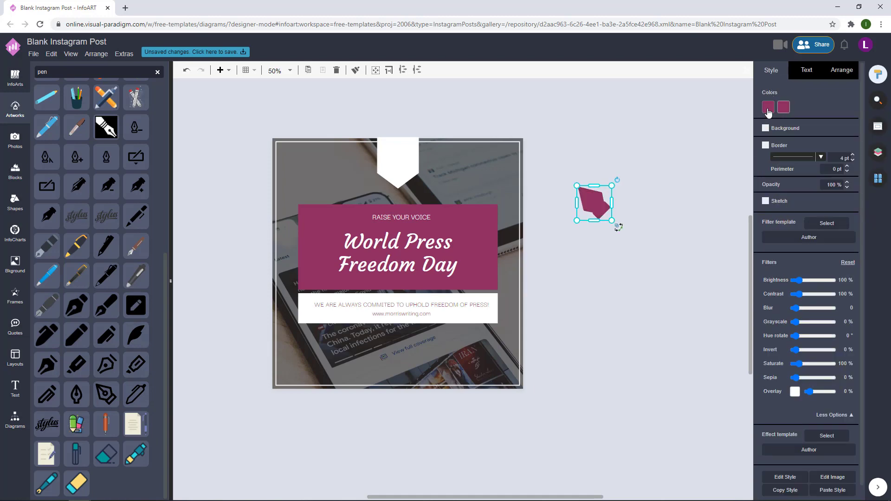
{"action": "left_click", "coordinate": [784, 107]}
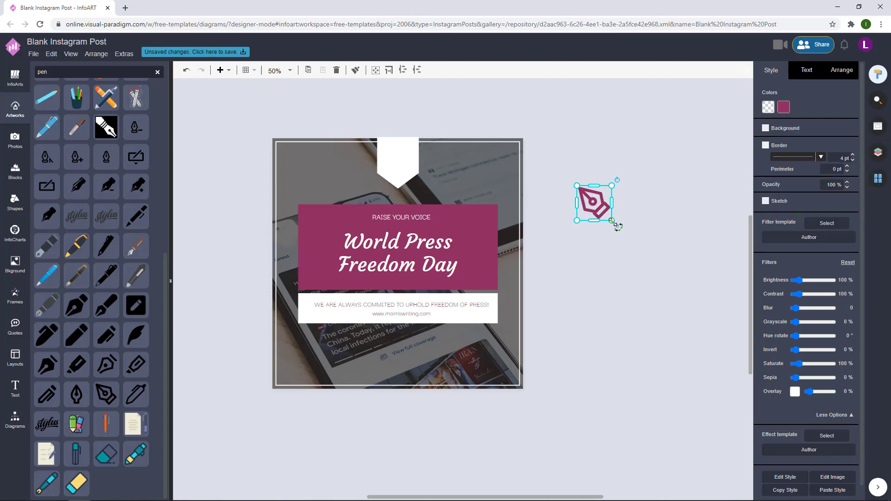
Step: Shrink the pen icon, try it centred on the white pentagon ribbon, and set it aside next to the ribbon
{"action": "left_click_drag", "start_coordinate": [612, 220], "coordinate": [400, 160]}
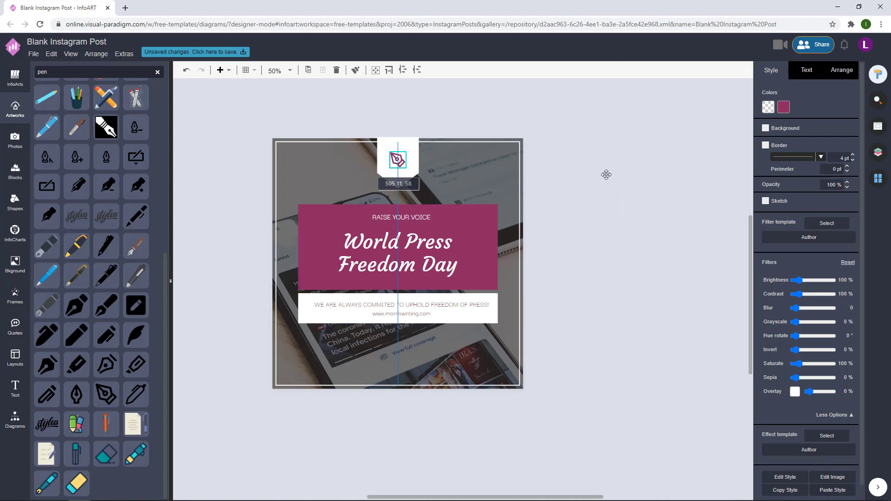
{"action": "left_click", "coordinate": [595, 149]}
{"action": "scroll", "coordinate": [406, 165], "scroll_direction": "up", "scroll_amount": 5}
{"action": "left_click", "coordinate": [383, 159]}
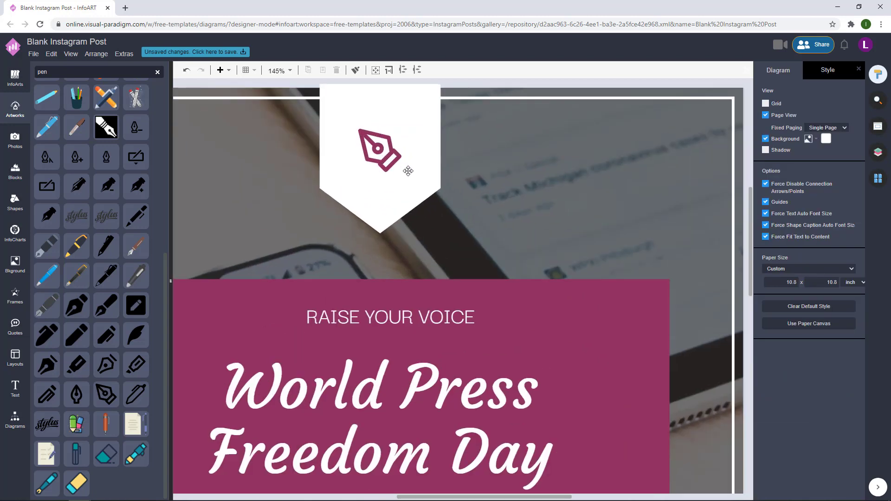
{"action": "left_click_drag", "start_coordinate": [405, 174], "coordinate": [508, 159]}
Step: Add a small circle from the General shapes, centred in the upper part of the white ribbon
{"action": "left_click", "coordinate": [15, 421]}
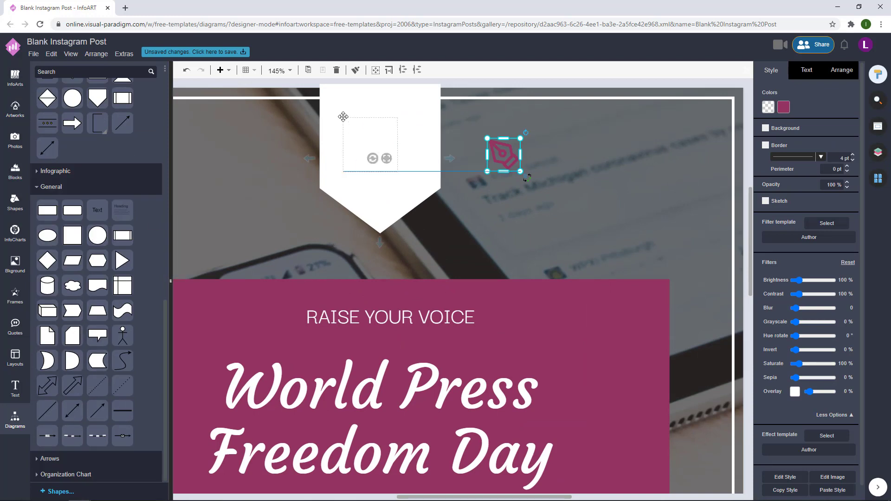
{"action": "left_click", "coordinate": [393, 167]}
{"action": "left_click_drag", "start_coordinate": [371, 143], "coordinate": [382, 139]}
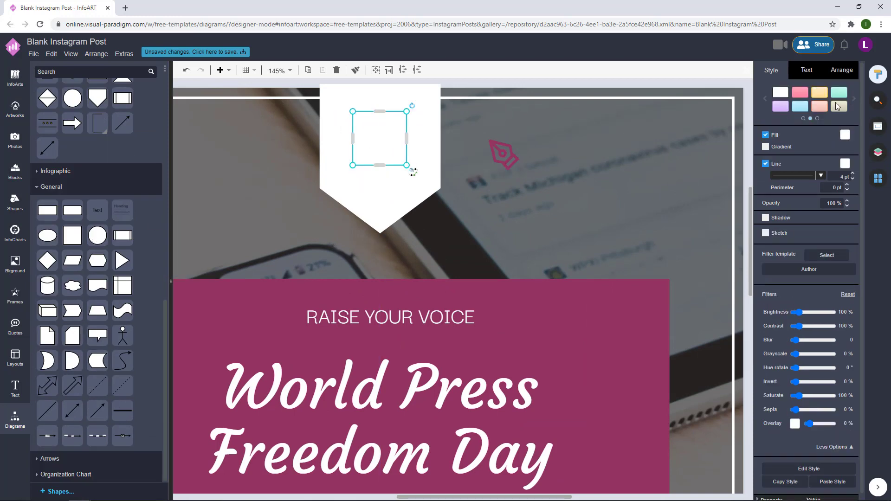
Step: Remove the circle's fill and give it a plum outline 3 pt thick
{"action": "left_click", "coordinate": [766, 135]}
{"action": "left_click", "coordinate": [851, 152]}
{"action": "left_click", "coordinate": [810, 241]}
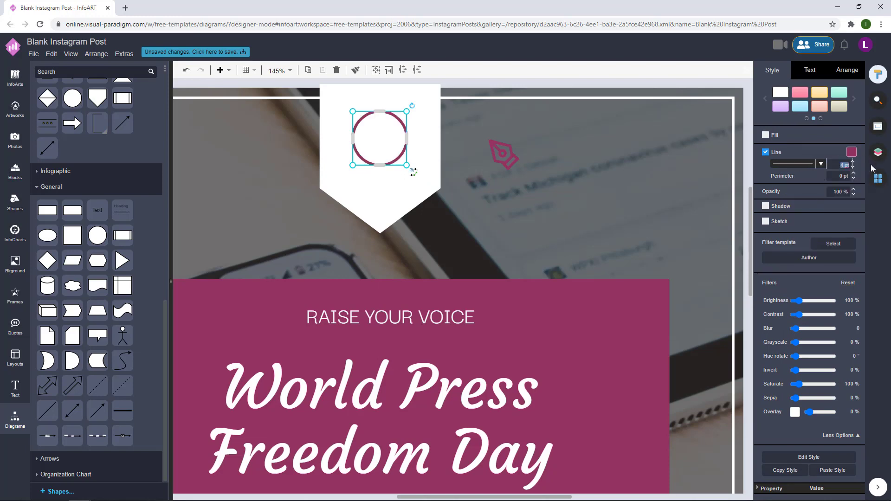
{"action": "type", "text": "3"}
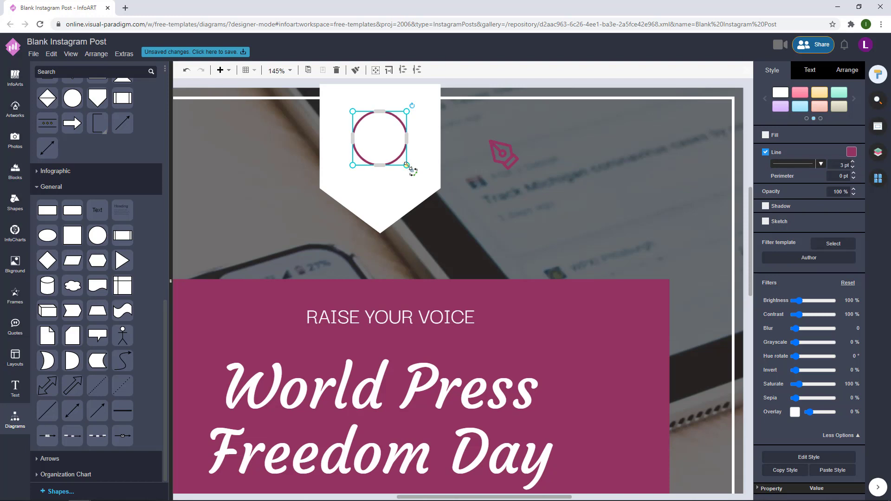
Step: Adjust the circle's size, keep it centred on the ribbon, and place the pen icon in its middle
{"action": "left_click_drag", "start_coordinate": [409, 168], "coordinate": [396, 154]}
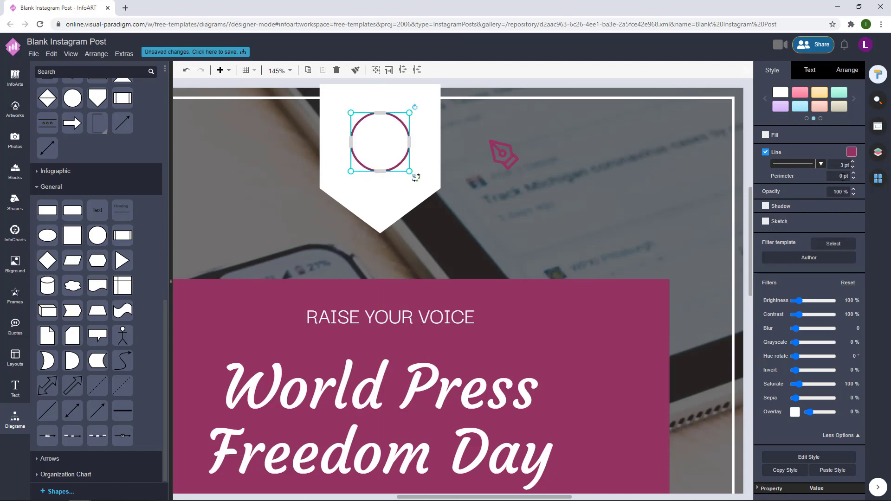
{"action": "left_click_drag", "start_coordinate": [504, 153], "coordinate": [388, 144]}
{"action": "left_click", "coordinate": [550, 161]}
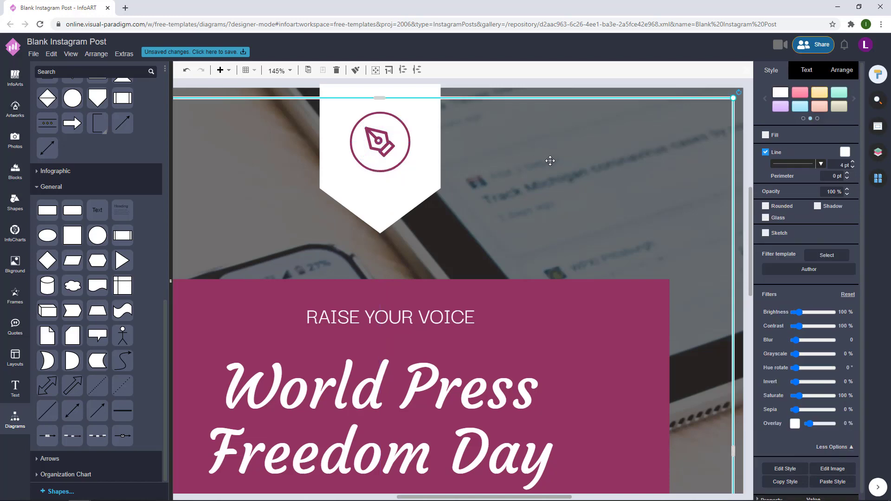
{"action": "scroll", "coordinate": [550, 160], "scroll_direction": "down", "scroll_amount": 4}
{"action": "left_click", "coordinate": [665, 193]}
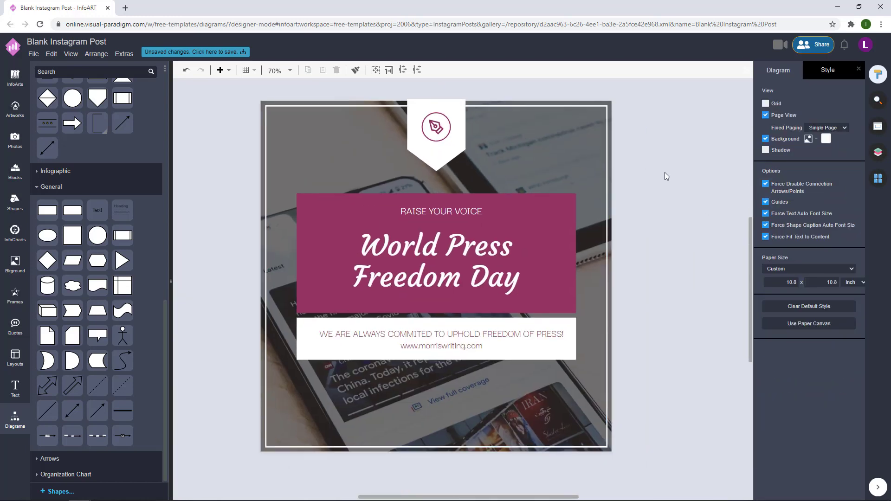
{"action": "left_click_drag", "start_coordinate": [664, 193], "coordinate": [664, 198]}
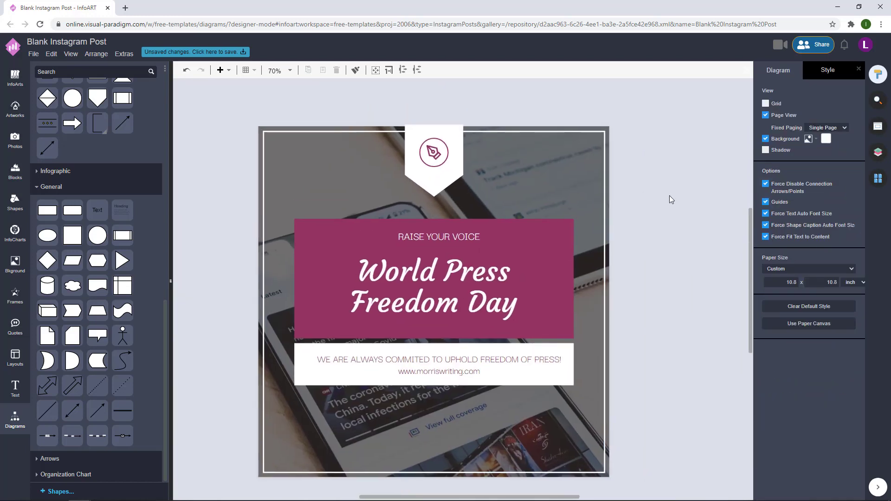
Step: Duplicate the "RAISE YOUR VOICE" text beside the canvas and set the copy's font colour to plum
{"action": "left_click_drag", "start_coordinate": [699, 206], "coordinate": [389, 131]}
{"action": "left_click", "coordinate": [563, 213]}
{"action": "left_click", "coordinate": [455, 239]}
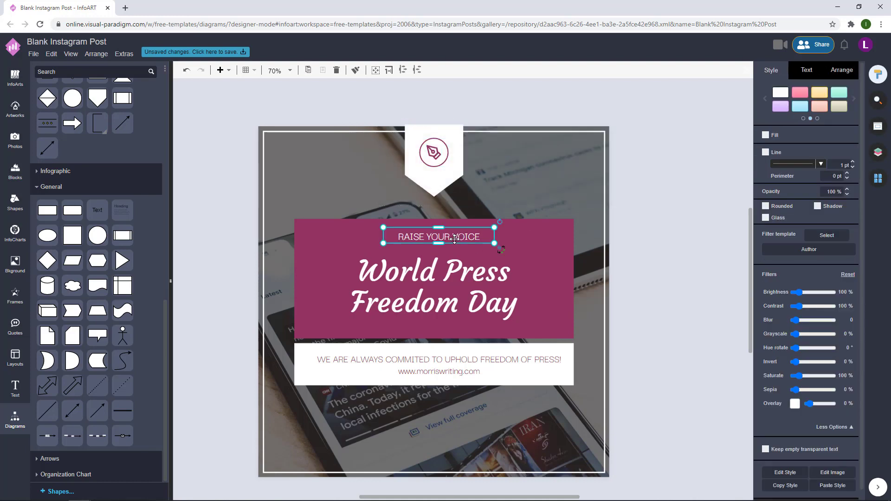
{"action": "left_click_drag", "start_coordinate": [455, 239], "coordinate": [679, 170]}
{"action": "left_click", "coordinate": [807, 70]}
{"action": "left_click", "coordinate": [851, 175]}
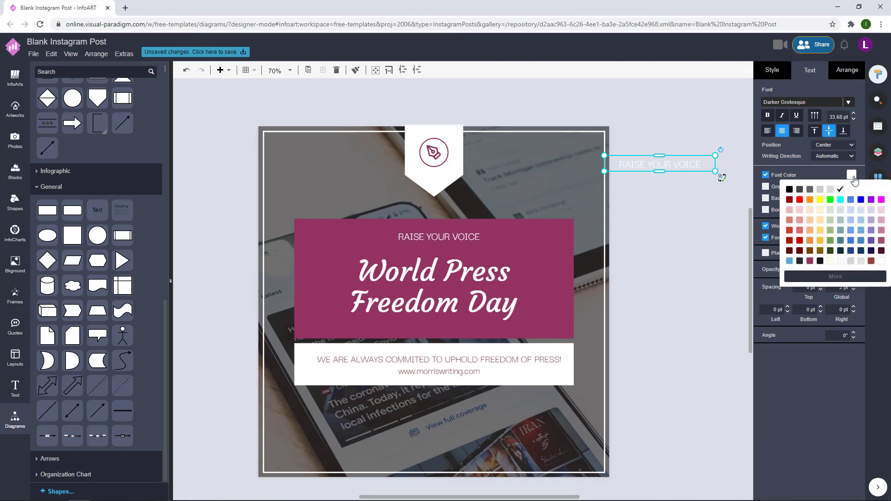
{"action": "left_click", "coordinate": [810, 261]}
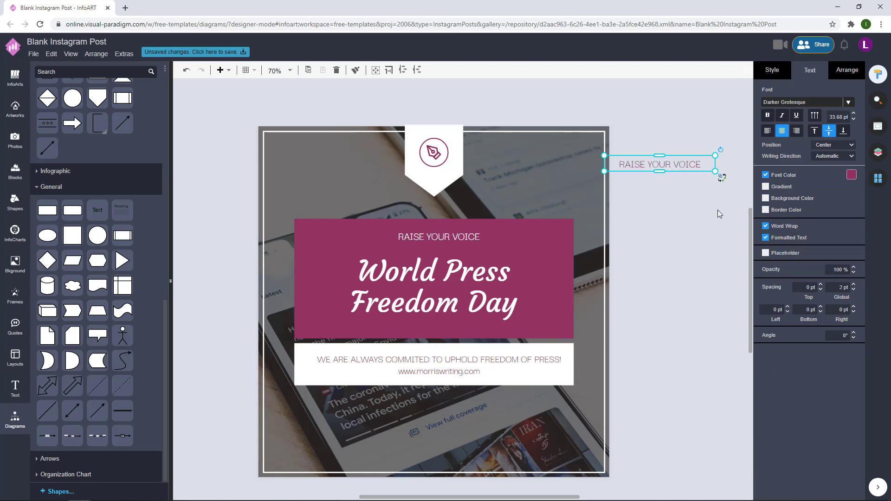
Step: Replace the copied text's wording with "5/3/2021"
{"action": "double_click", "coordinate": [699, 161]}
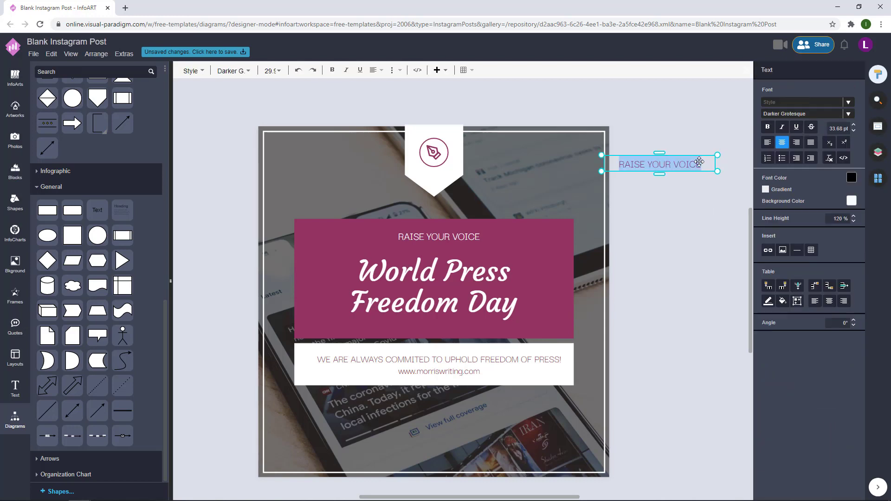
{"action": "type", "text": "5/3/2"}
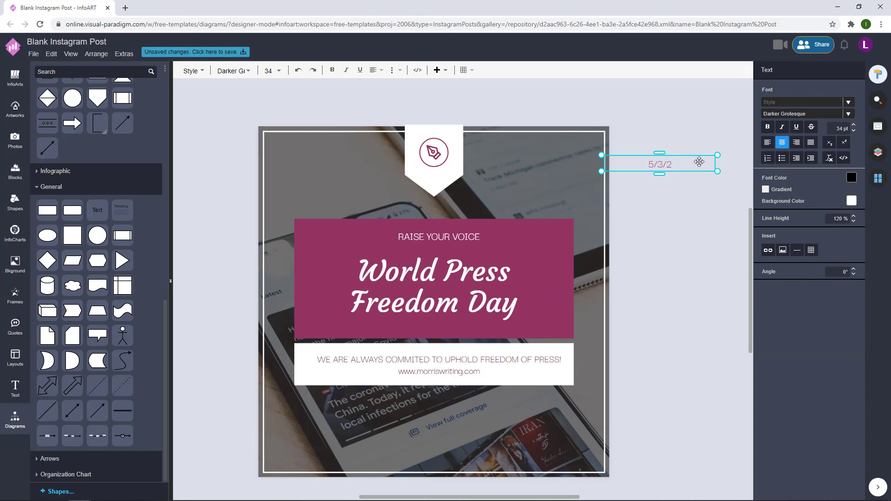
{"action": "type", "text": "020"}
{"action": "key", "text": "BackSpace"}
{"action": "type", "text": "1"}
{"action": "left_click", "coordinate": [682, 125]}
Step: Shrink the date text to 22.23 pt and centre it on the ribbon below the circled pen icon
{"action": "left_click_drag", "start_coordinate": [672, 165], "coordinate": [452, 173]}
{"action": "left_click_drag", "start_coordinate": [427, 178], "coordinate": [446, 175]}
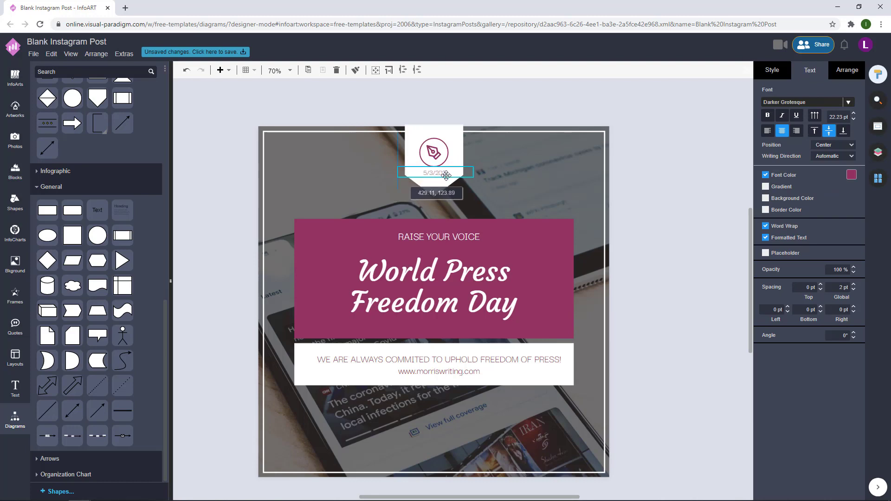
{"action": "left_click", "coordinate": [647, 173]}
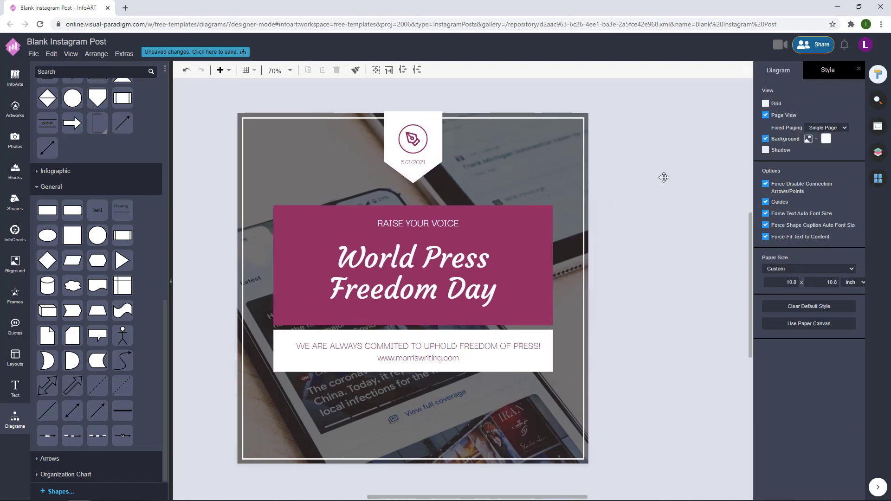
Step: Set the date text's font size to 24 pt
{"action": "left_click", "coordinate": [413, 162]}
{"action": "double_click", "coordinate": [416, 162]}
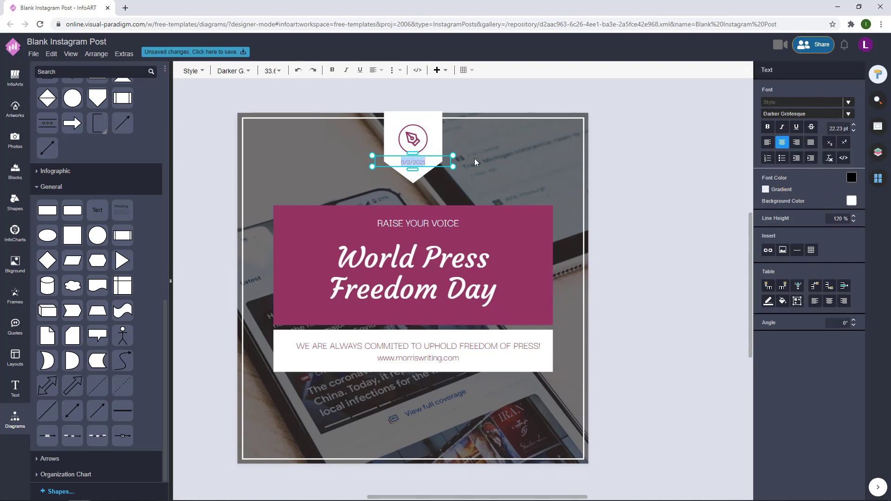
{"action": "left_click", "coordinate": [853, 125]}
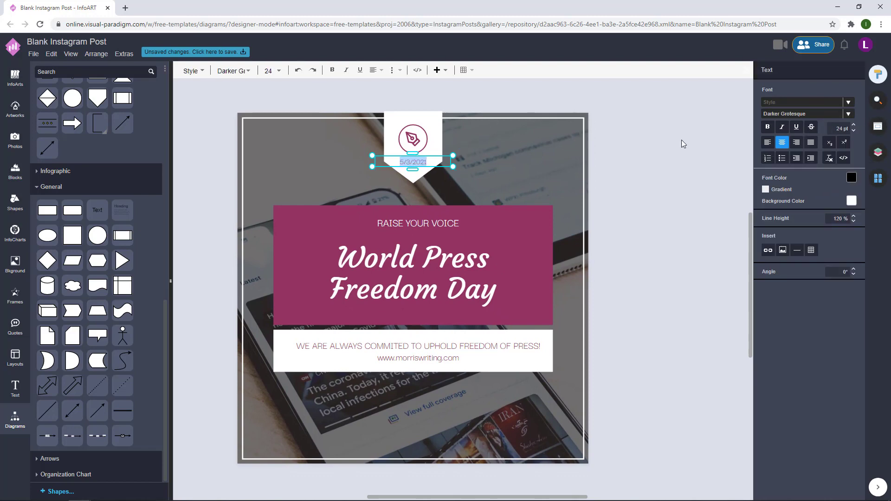
{"action": "left_click", "coordinate": [655, 152]}
Step: Move the circled pen icon and the date slightly higher on the ribbon, and nudge the date to centre it
{"action": "mouse_move", "coordinate": [676, 172]}
{"action": "left_mouse_down"}
{"action": "mouse_move", "coordinate": [387, 137]}
{"action": "mouse_move", "coordinate": [382, 113]}
{"action": "mouse_move", "coordinate": [415, 131]}
{"action": "mouse_move", "coordinate": [418, 157]}
{"action": "left_mouse_up"}
{"action": "left_click", "coordinate": [660, 167]}
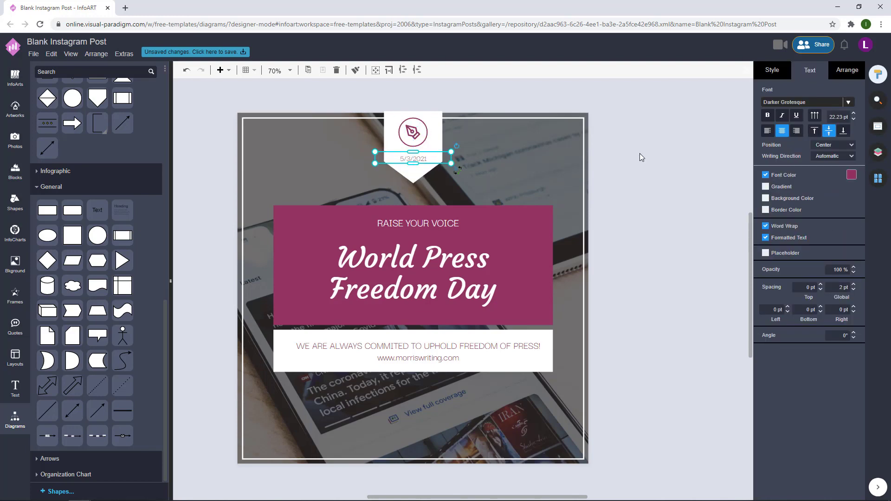
{"action": "left_click", "coordinate": [640, 156]}
{"action": "left_click", "coordinate": [412, 161]}
{"action": "key", "text": "Up"}
{"action": "key", "text": "Left"}
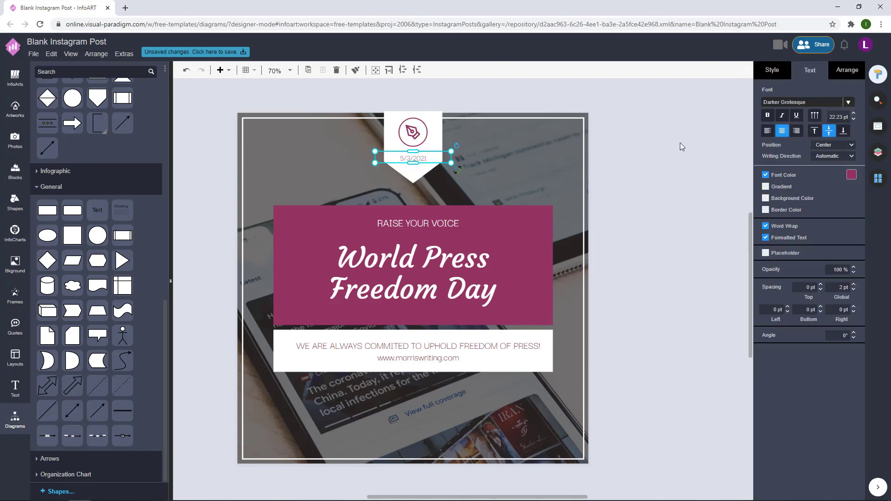
{"action": "left_click", "coordinate": [682, 147]}
{"action": "left_click", "coordinate": [417, 159]}
{"action": "left_click", "coordinate": [640, 153]}
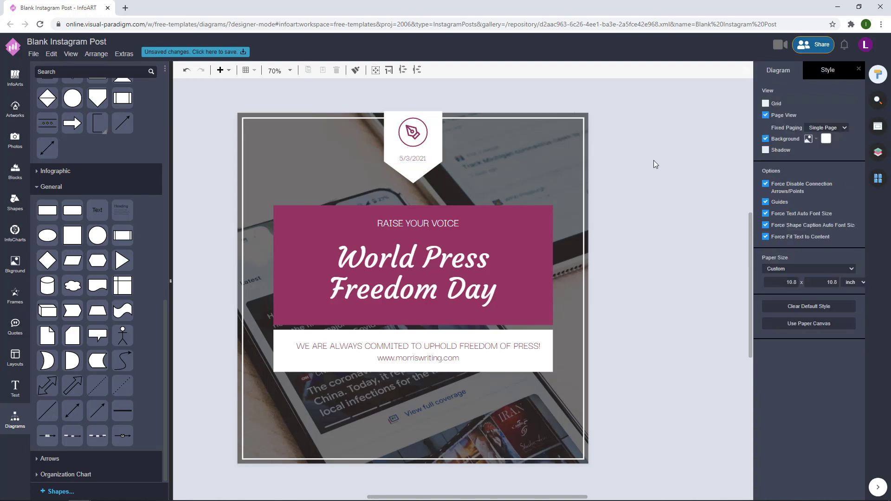
Step: Fine-tune the date's position on the ribbon by nudging it slightly upward
{"action": "left_click_drag", "start_coordinate": [654, 161], "coordinate": [379, 106]}
{"action": "left_click", "coordinate": [672, 141]}
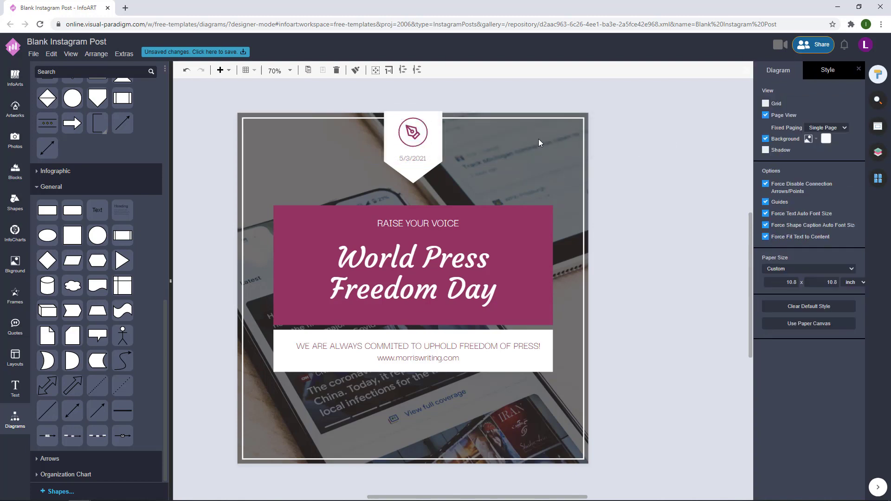
{"action": "left_click", "coordinate": [417, 159]}
{"action": "left_click", "coordinate": [667, 159]}
{"action": "scroll", "coordinate": [645, 220], "scroll_direction": "down", "scroll_amount": 1}
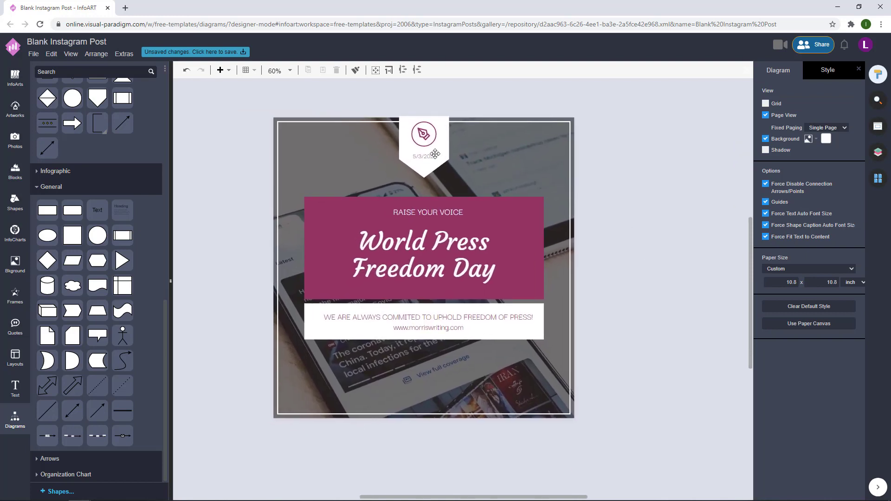
{"action": "left_click", "coordinate": [461, 156]}
{"action": "key", "text": "Up"}
{"action": "key", "text": "Up"}
{"action": "left_click", "coordinate": [666, 162]}
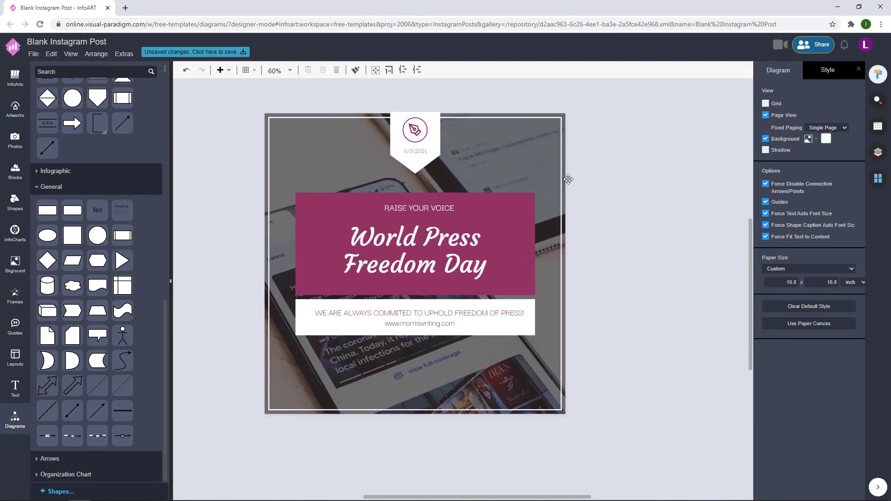
Step: Increase the date text's font size to 28 pt
{"action": "left_click", "coordinate": [431, 152]}
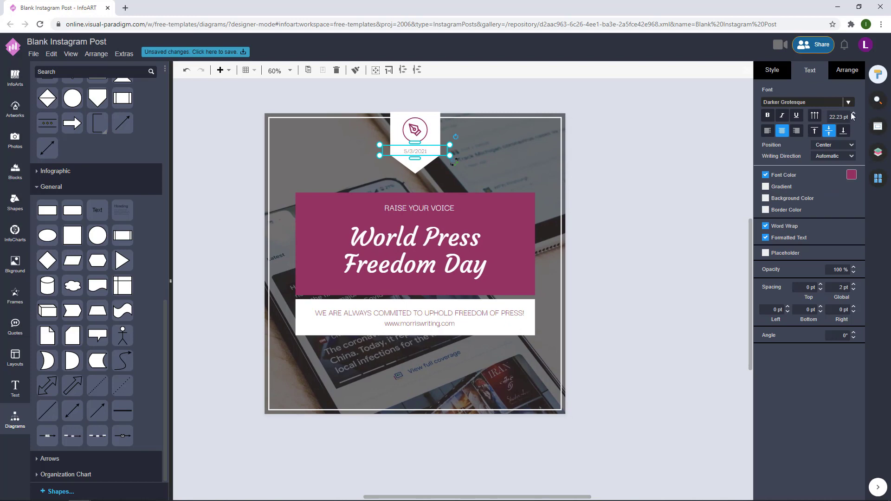
{"action": "left_click", "coordinate": [854, 114]}
{"action": "left_click", "coordinate": [853, 114]}
{"action": "left_click", "coordinate": [853, 114]}
{"action": "left_click", "coordinate": [854, 114]}
{"action": "left_click", "coordinate": [853, 114]}
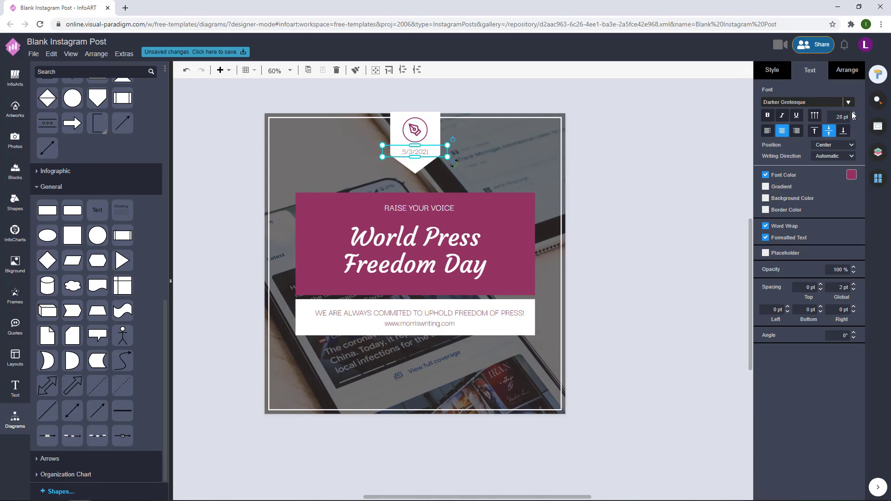
{"action": "left_click", "coordinate": [682, 142]}
{"action": "left_click", "coordinate": [431, 153]}
{"action": "left_click_drag", "start_coordinate": [658, 234], "coordinate": [648, 231]}
{"action": "scroll", "coordinate": [451, 231], "scroll_direction": "down", "scroll_amount": 1}
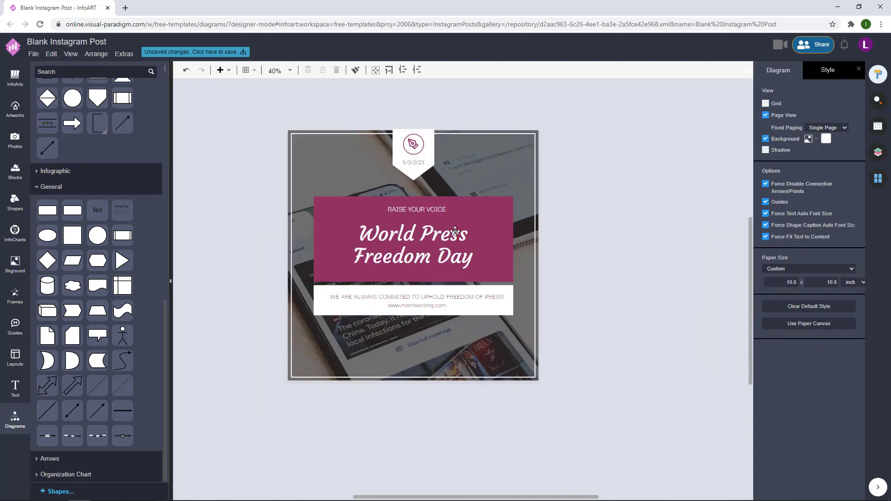
{"action": "left_click_drag", "start_coordinate": [679, 237], "coordinate": [665, 237]}
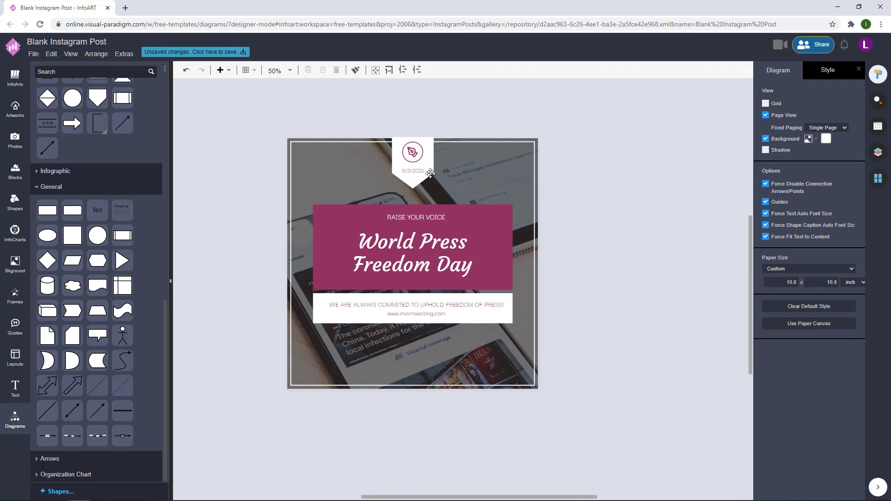
{"action": "left_click", "coordinate": [420, 171]}
{"action": "left_click", "coordinate": [624, 170]}
Step: Save the design to VP Online storage under the filename "Purple Press Photo World Press Freedom Day Instagram Post"
{"action": "left_click", "coordinate": [218, 52]}
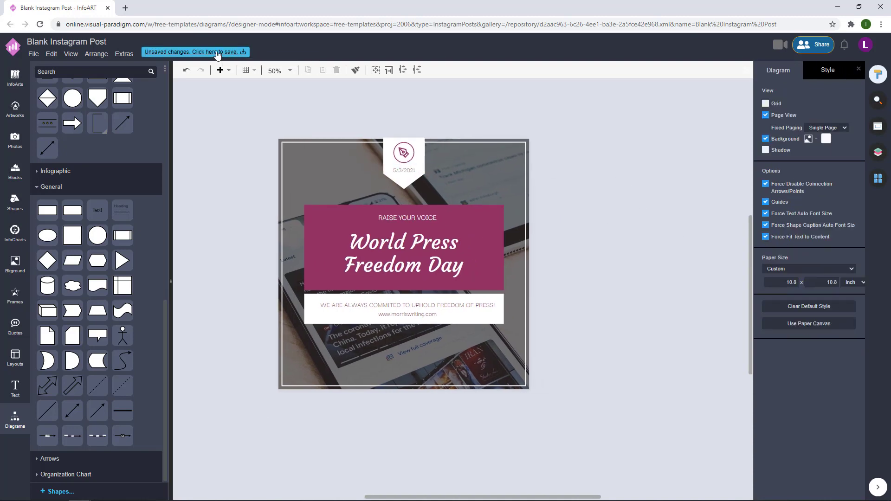
{"action": "type", "text": "Purple Photo"}
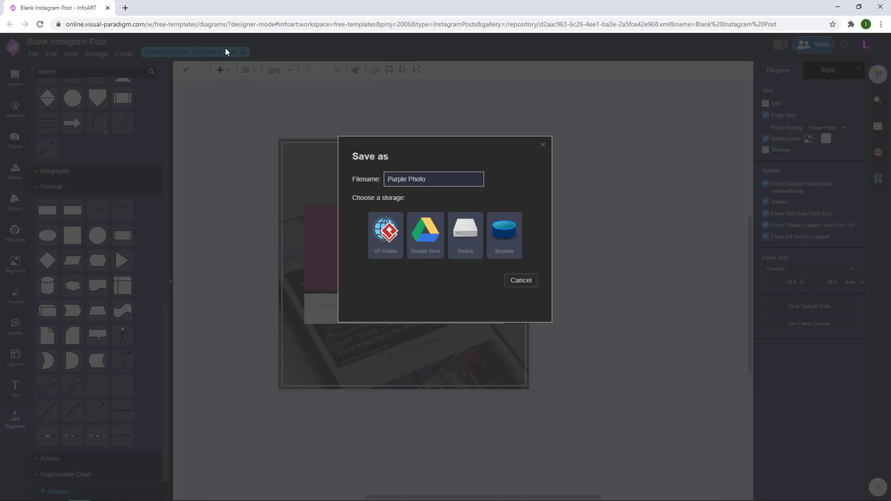
{"action": "type", "text": "res"}
{"action": "type", "text": "d Press"}
{"action": "type", "text": " Freedom Day"}
{"action": "type", "text": " Instagram"}
{"action": "type", "text": " Post"}
{"action": "left_click_drag", "start_coordinate": [482, 181], "coordinate": [315, 176]}
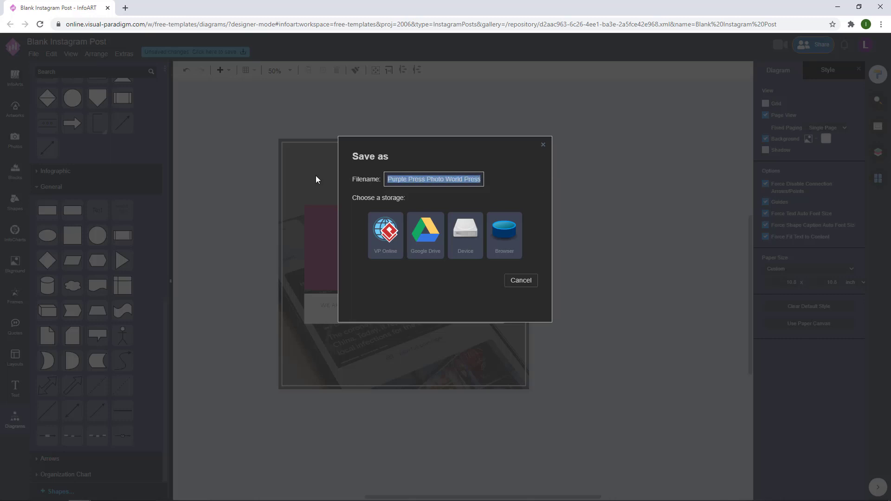
{"action": "left_click", "coordinate": [380, 232]}
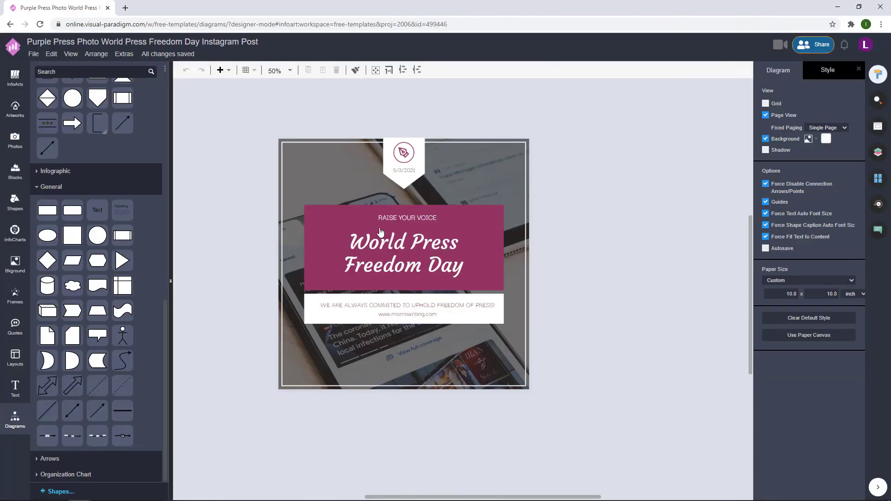